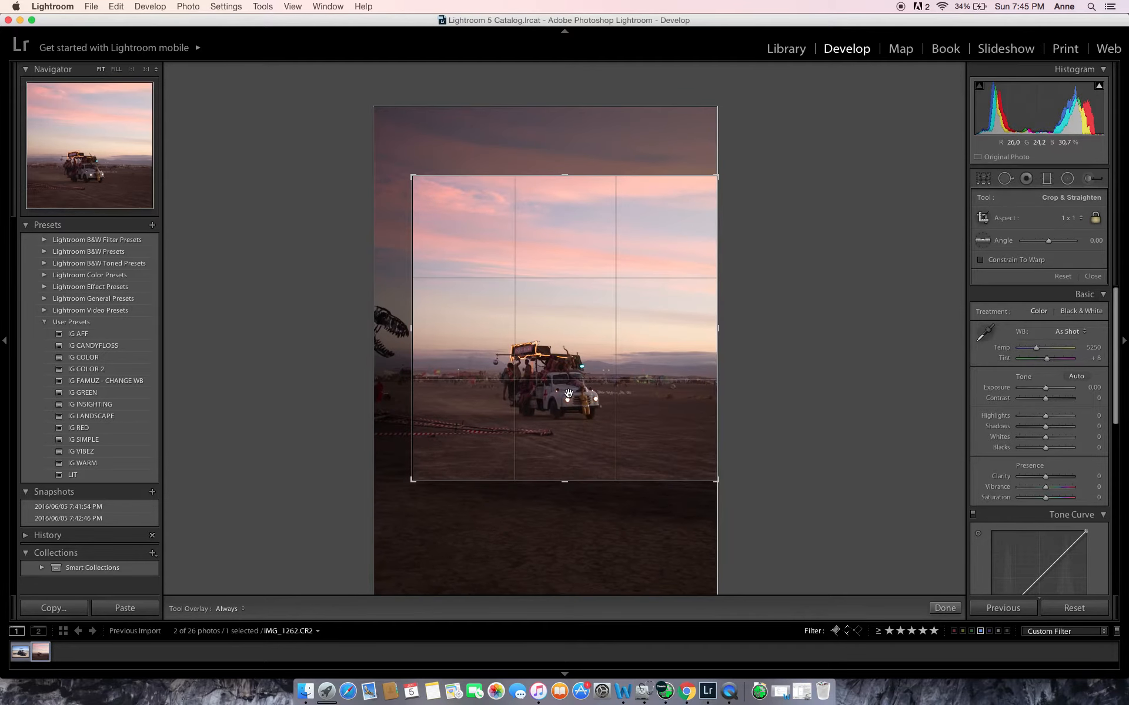
# Apply the 1 x 1 crop framing the truck and sky, and check the truck at close range
pyautogui.press('Return')
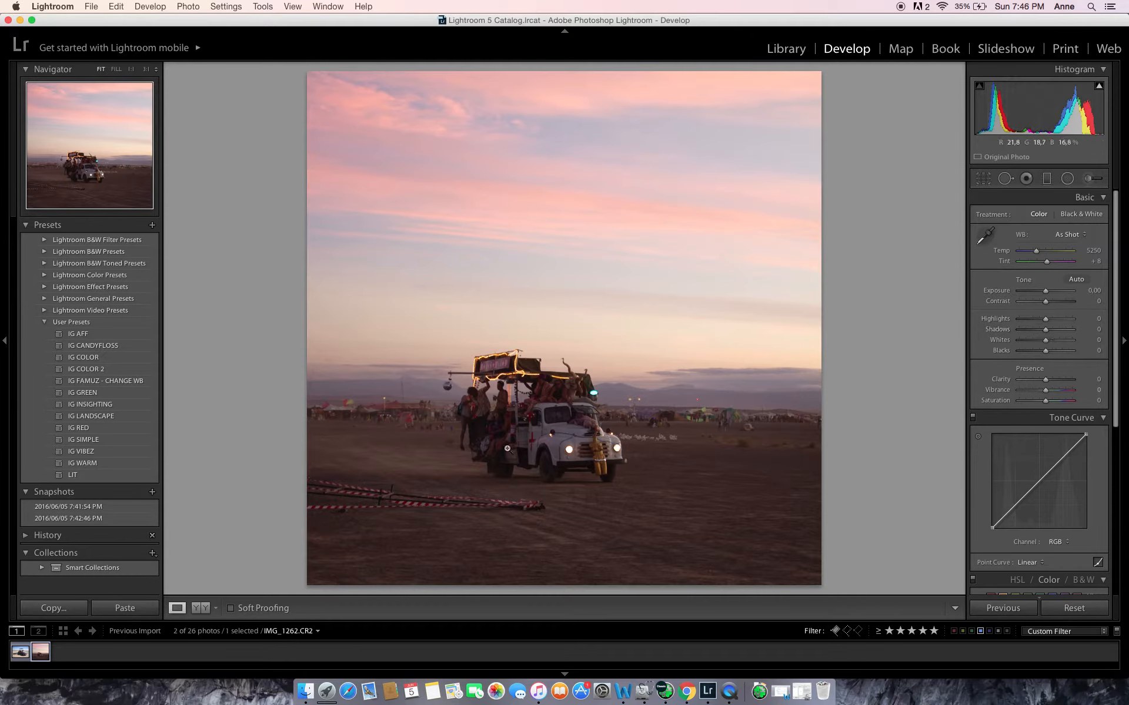
pyautogui.click(557, 421)
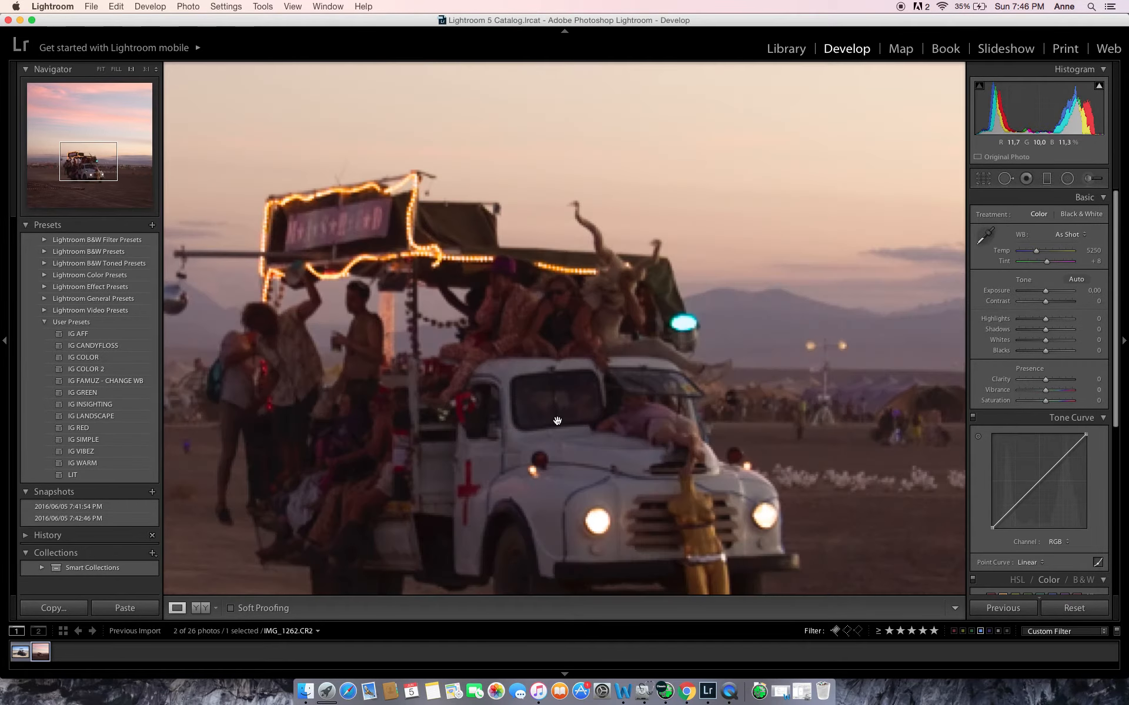
pyautogui.click(595, 330)
# Set the photo's sharpening amount to 57 and its masking to 90, previewing the masked edges
pyautogui.scroll(-10, 1041, 411)
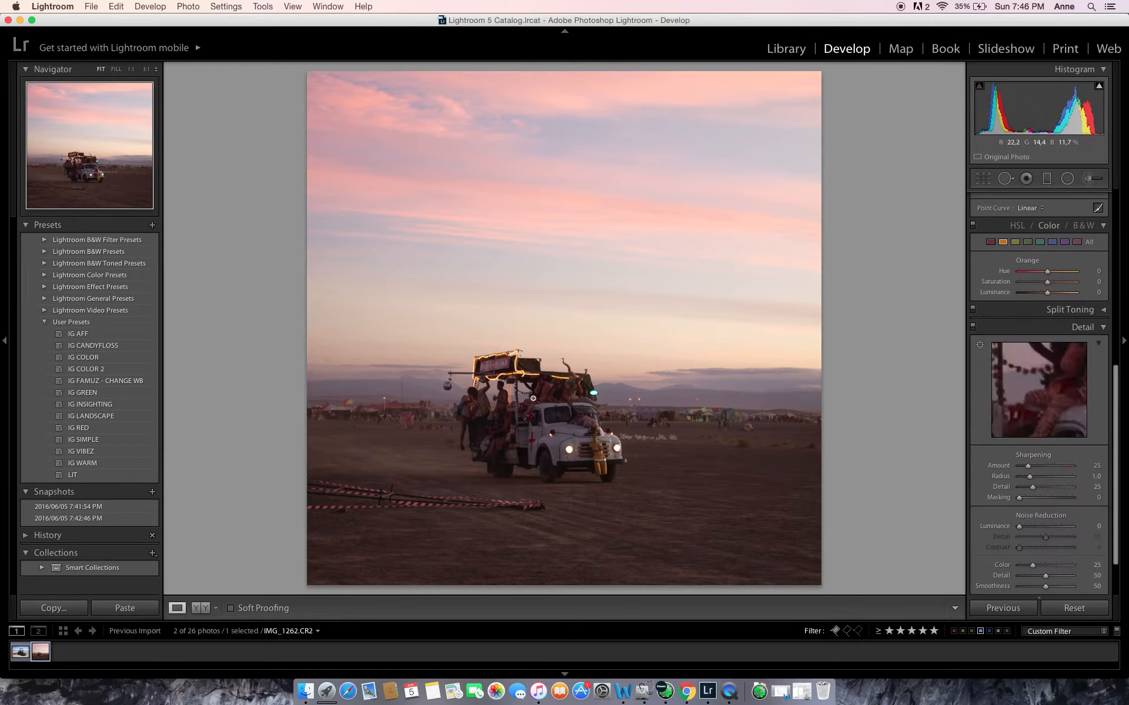
pyautogui.moveTo(1098, 469); pyautogui.dragTo(1111, 470)
pyautogui.moveTo(1090, 500); pyautogui.dragTo(1122, 500)
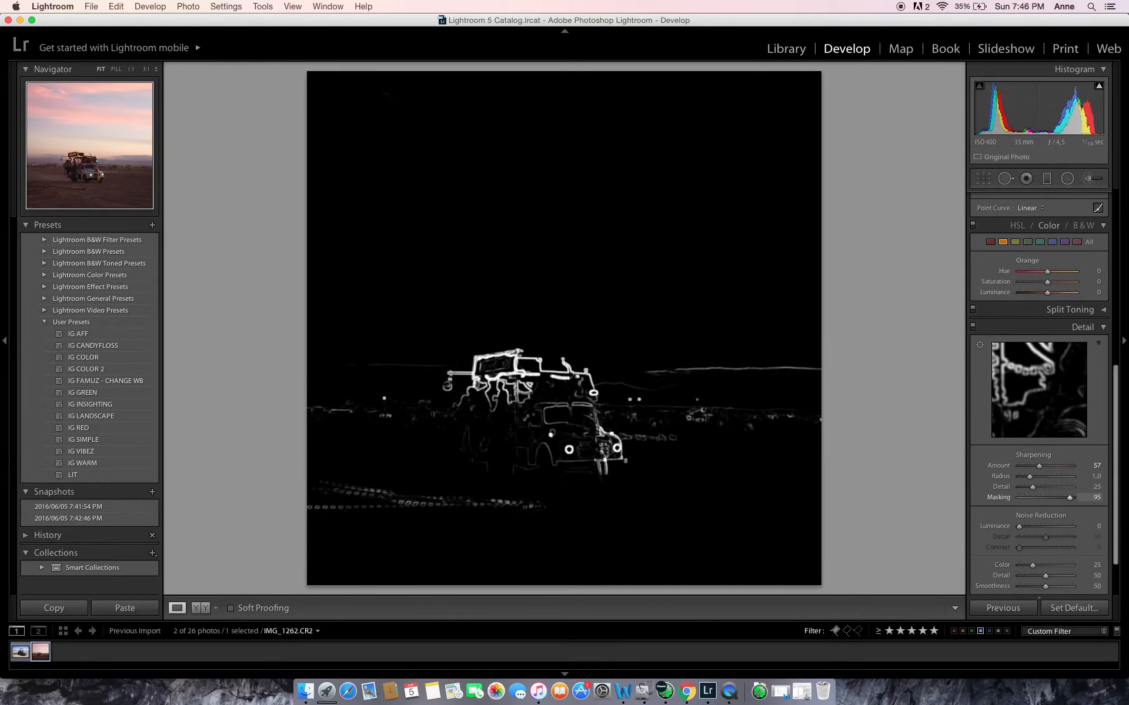
pyautogui.moveTo(1120, 500); pyautogui.dragTo(1118, 500)
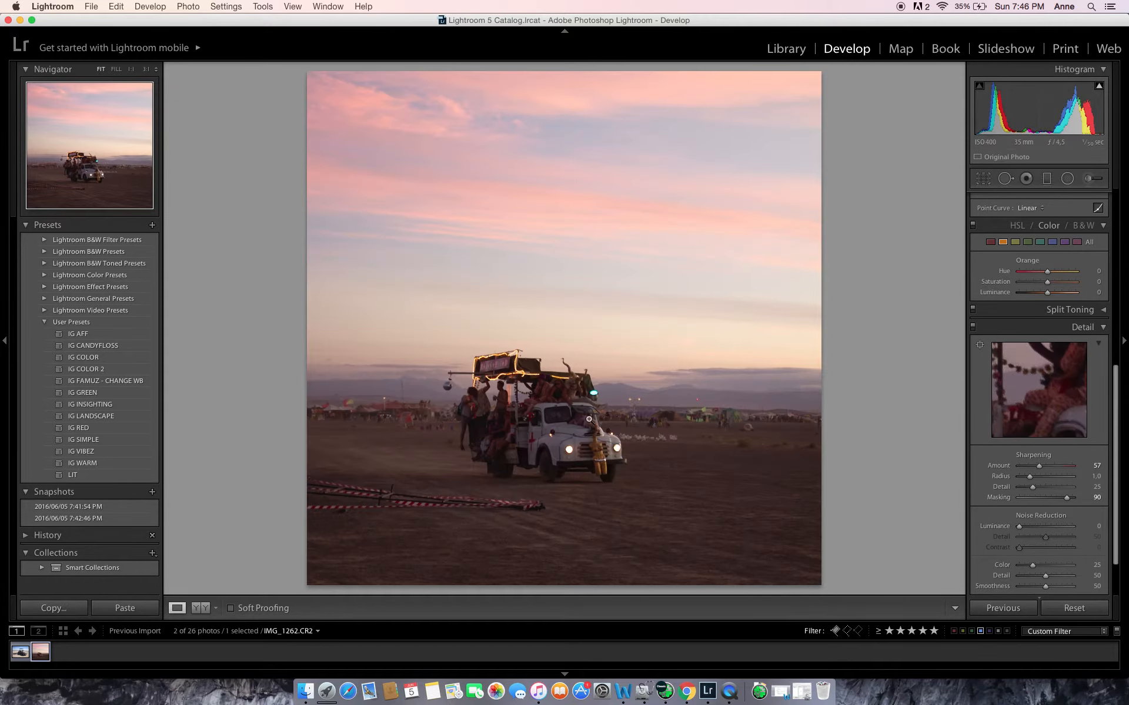
pyautogui.click(1088, 326)
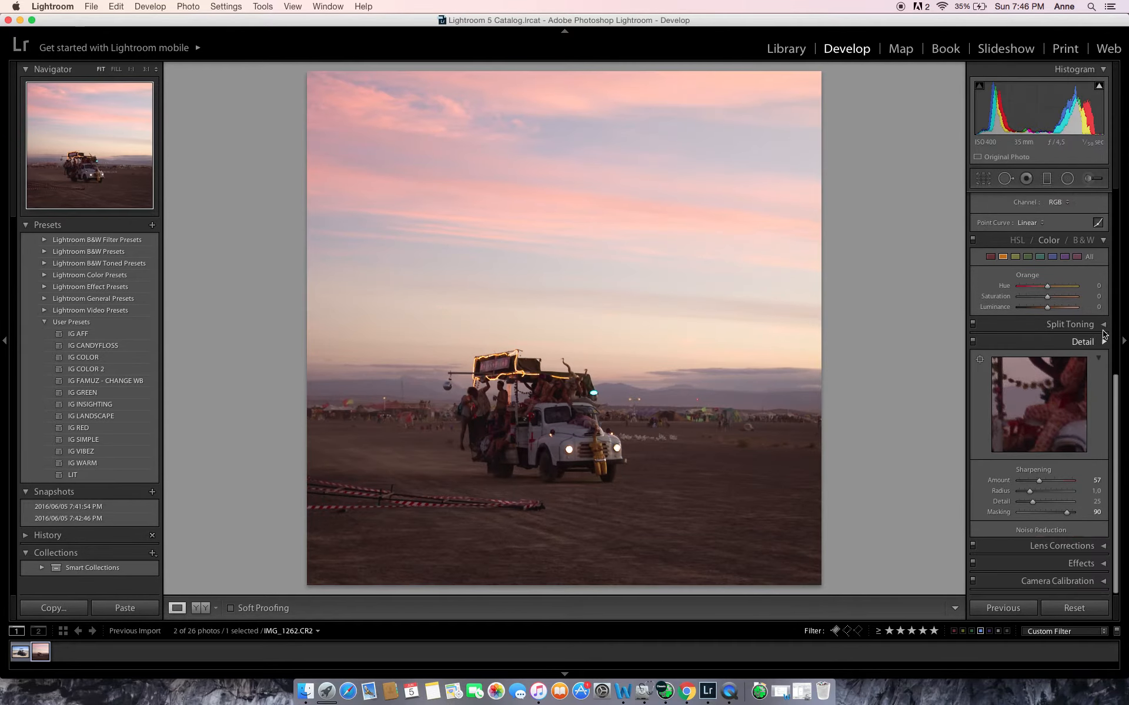
# Set Shadows to +57, Highlights to -44, Whites to +29, Blacks to -43, Clarity to +21 and Saturation to +12
pyautogui.scroll(5, 1039, 353)
pyautogui.scroll(3, 1039, 349)
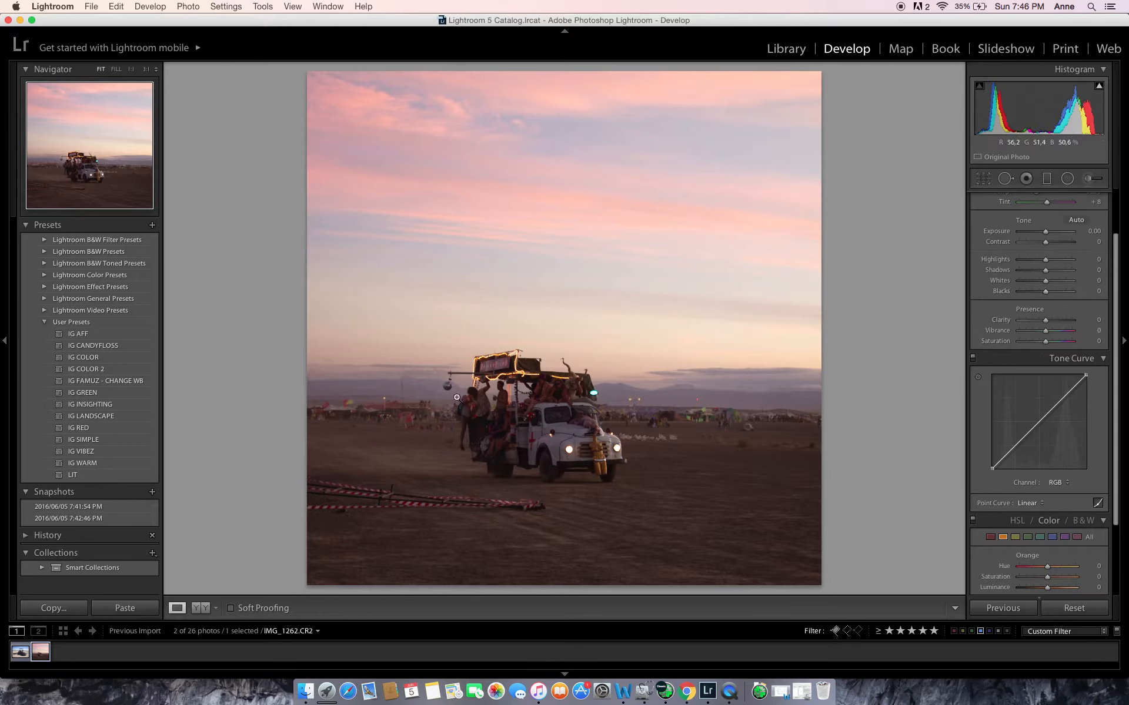
pyautogui.click(1061, 272)
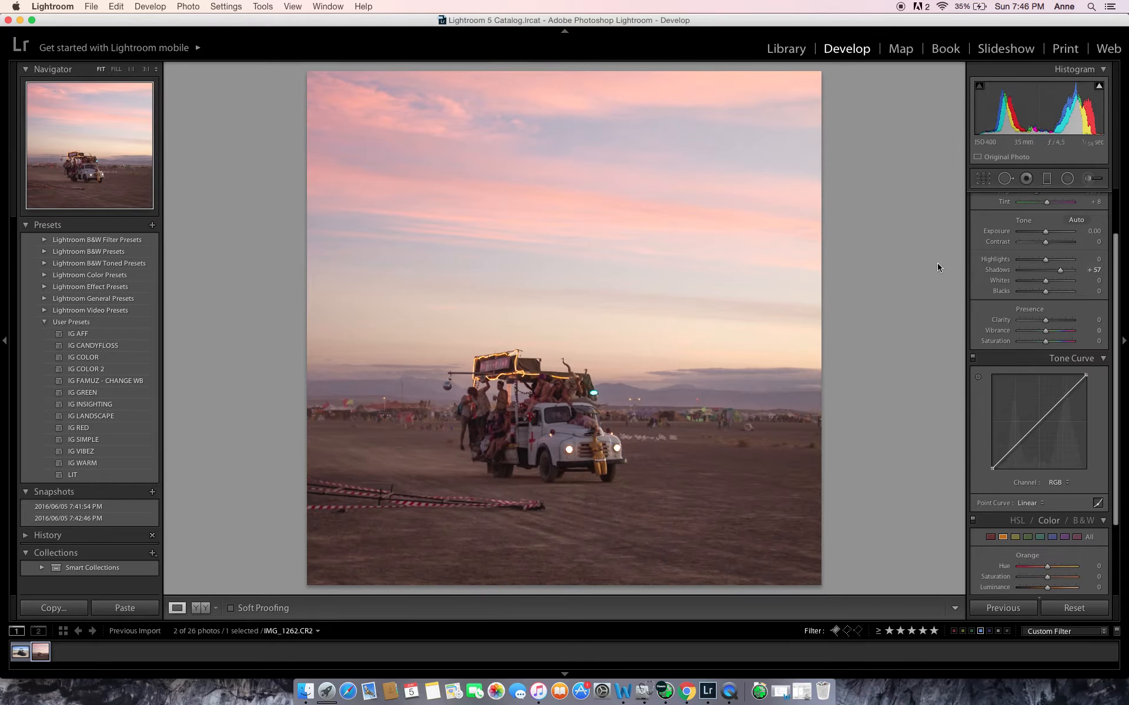
pyautogui.click(1034, 259)
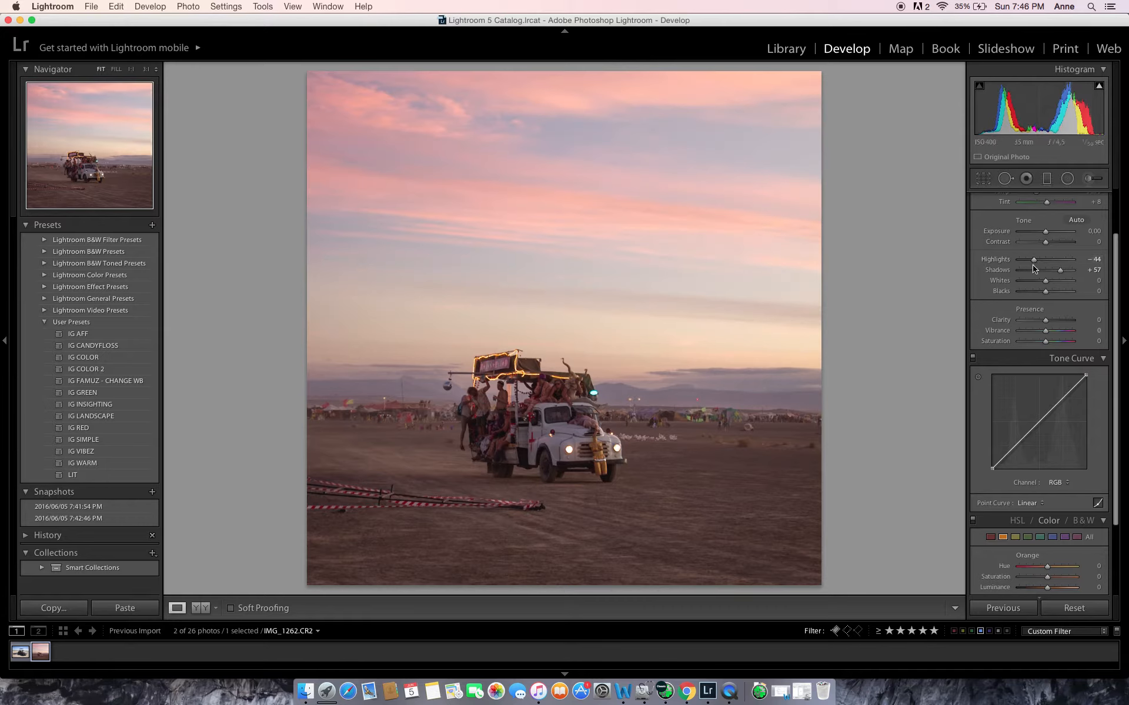
pyautogui.click(1053, 281)
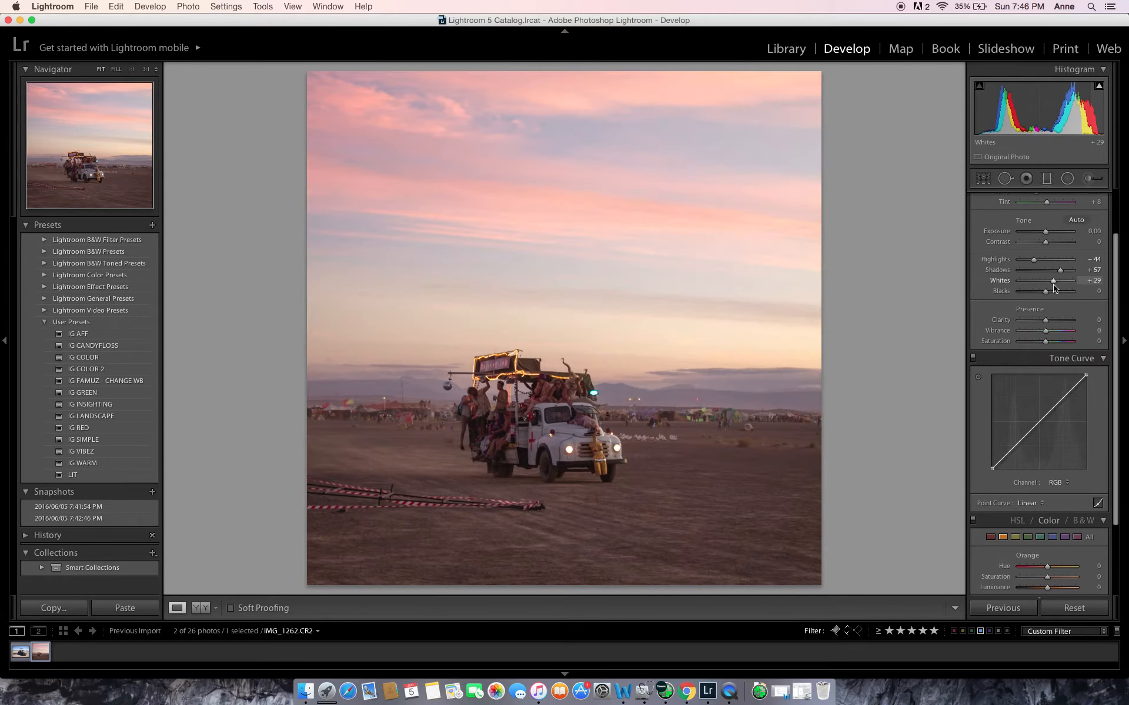
pyautogui.click(1029, 292)
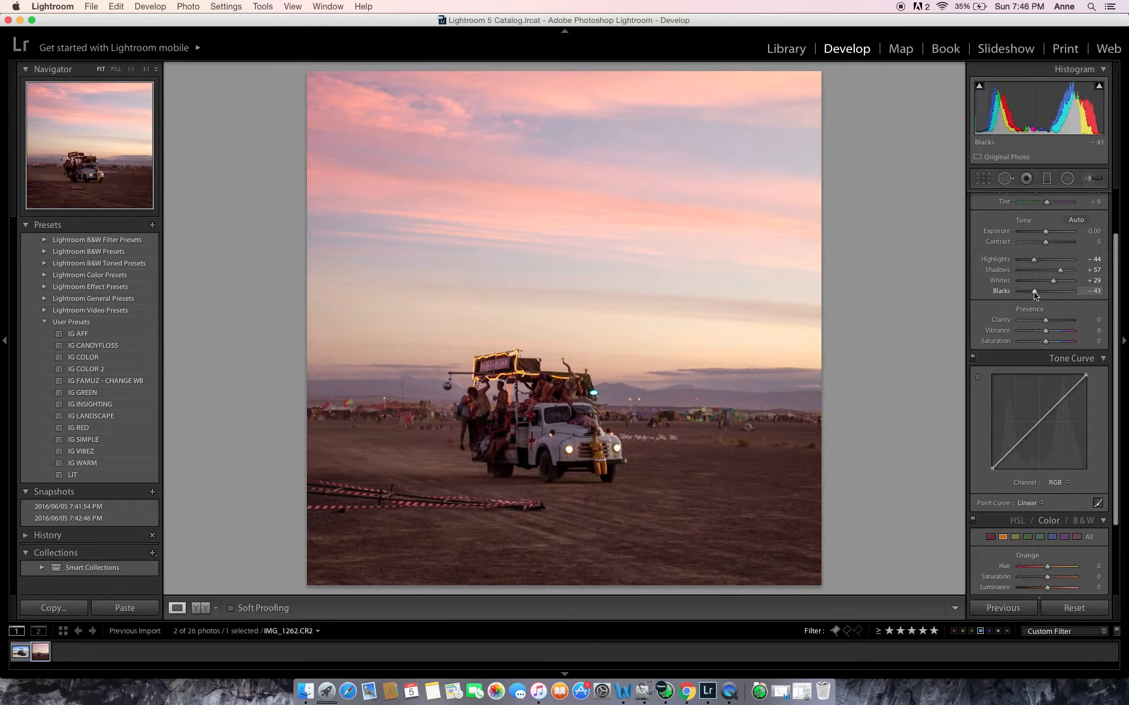
pyautogui.click(1052, 320)
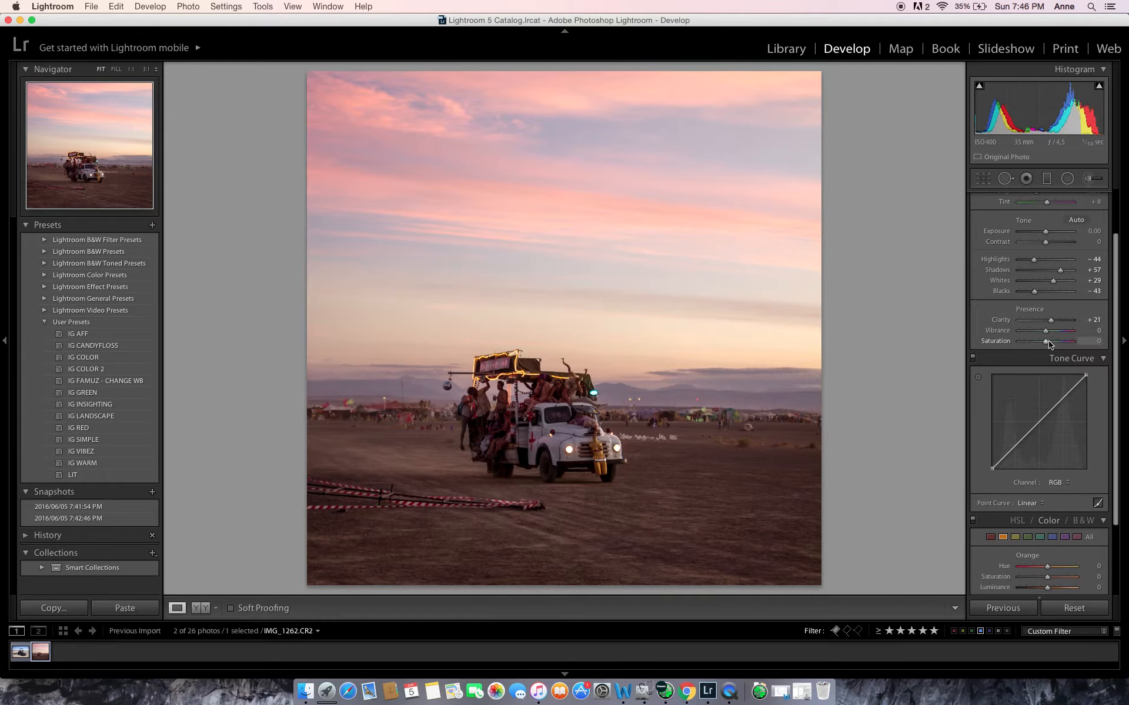
pyautogui.click(1048, 343)
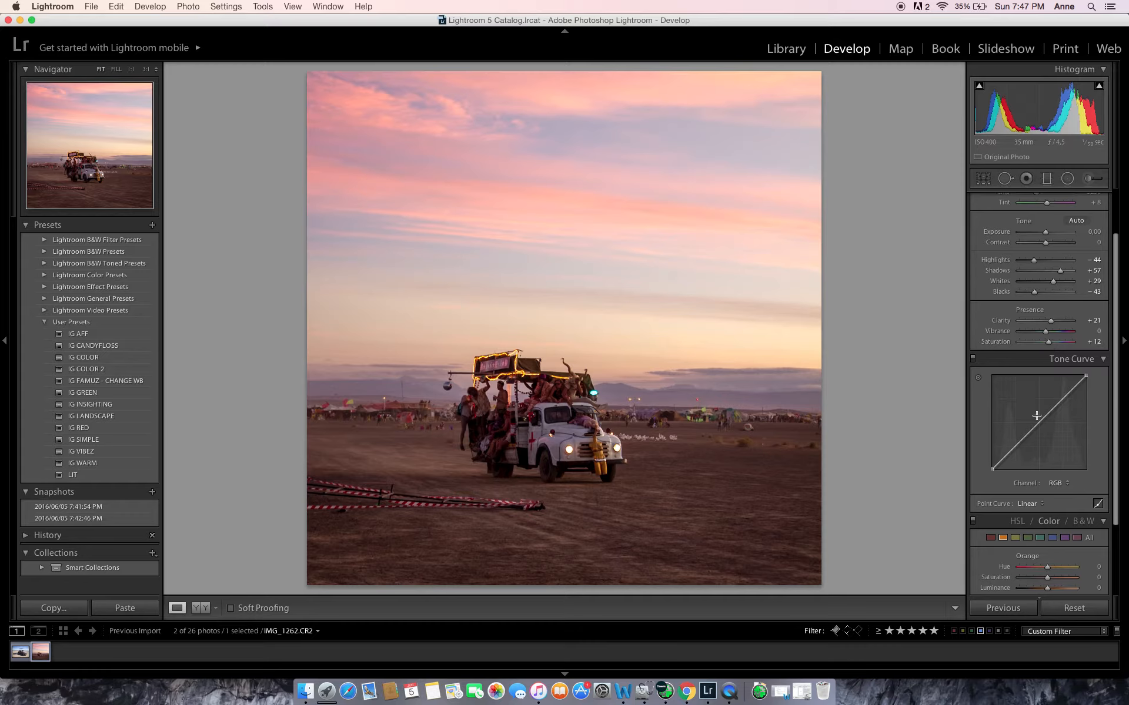
# Adjust the white balance to a temperature of 4850 and a tint of -6
pyautogui.scroll(3, 1036, 416)
pyautogui.write('5050')
pyautogui.press('Return')
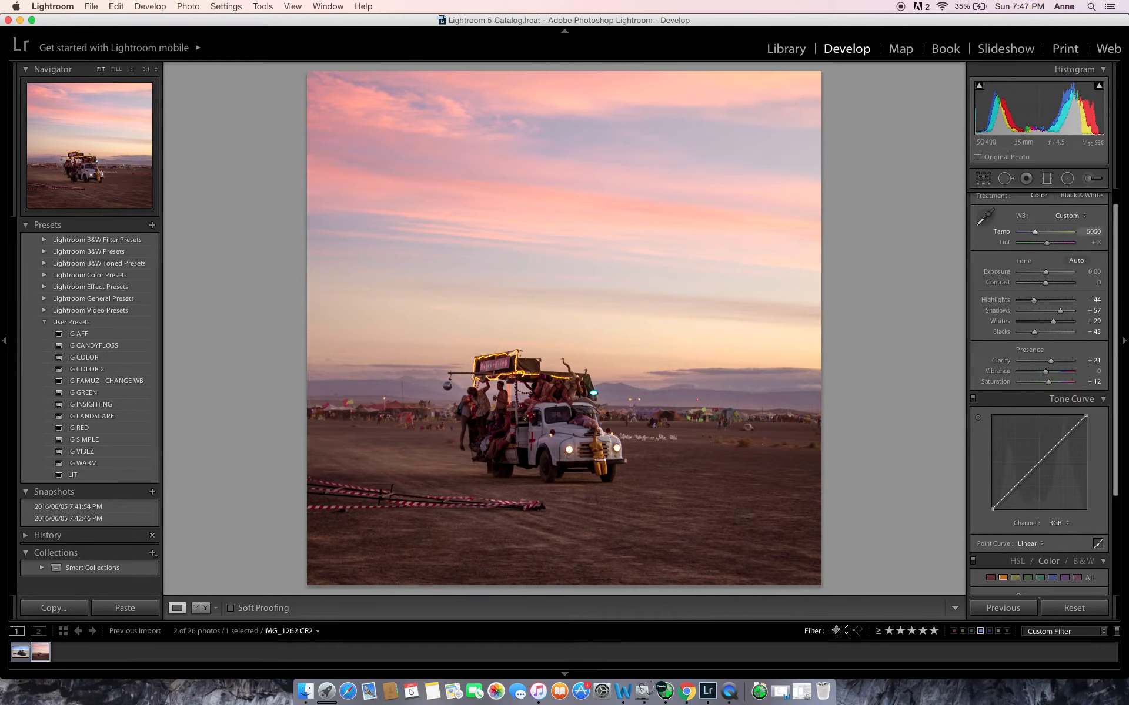
pyautogui.moveTo(1093, 232); pyautogui.dragTo(1090, 231)
pyautogui.click(1087, 232)
pyautogui.write('4850')
pyautogui.press('Return')
pyautogui.click(1095, 242)
pyautogui.write('2')
pyautogui.press('Return')
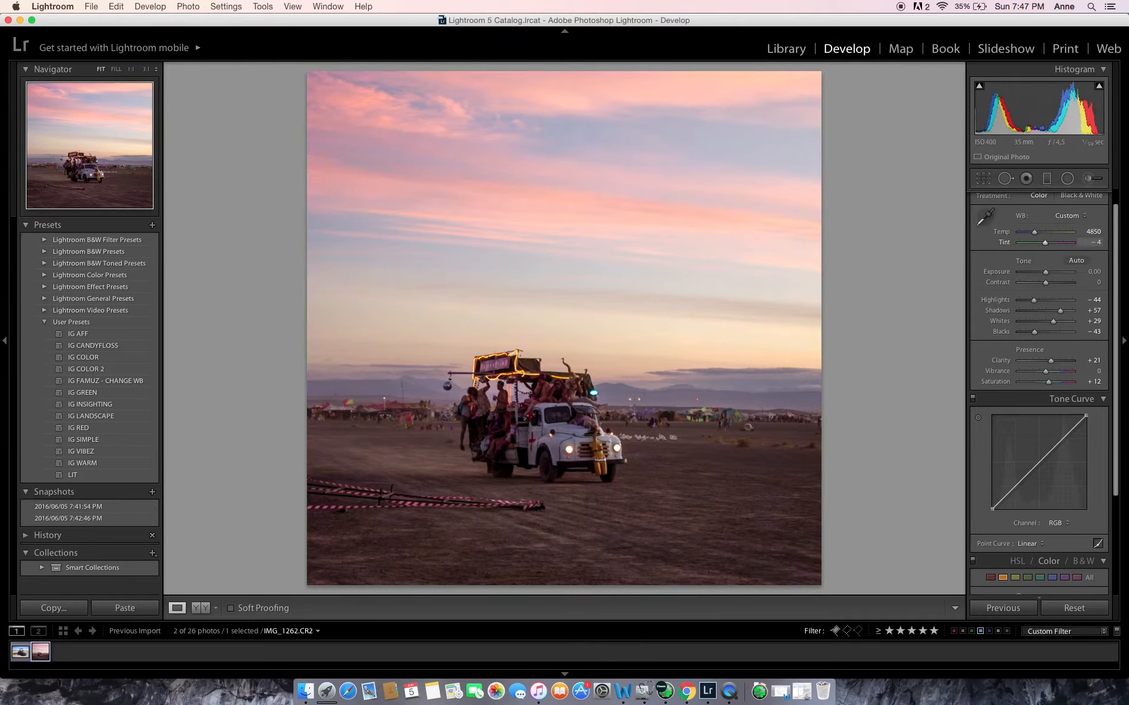
pyautogui.moveTo(1094, 242); pyautogui.dragTo(1092, 242)
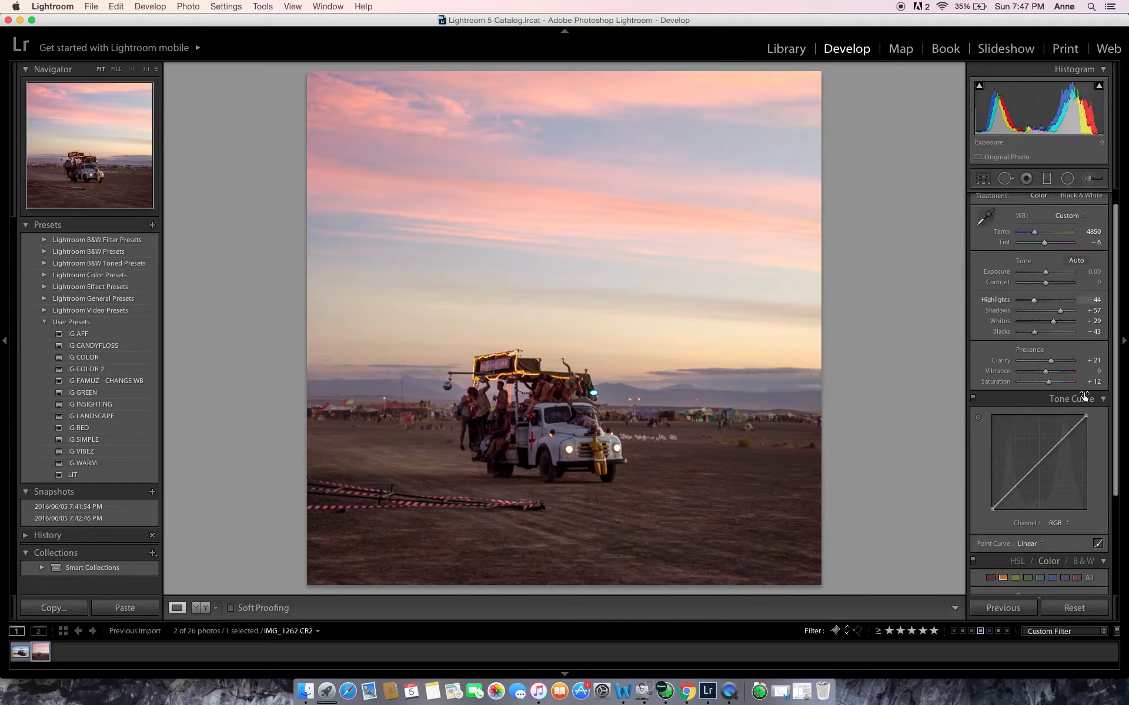
# Shape the RGB tone curve with a lowered shadow point, a highlight point, a slightly lowered white end and a lifted black end
pyautogui.scroll(-3, 1066, 445)
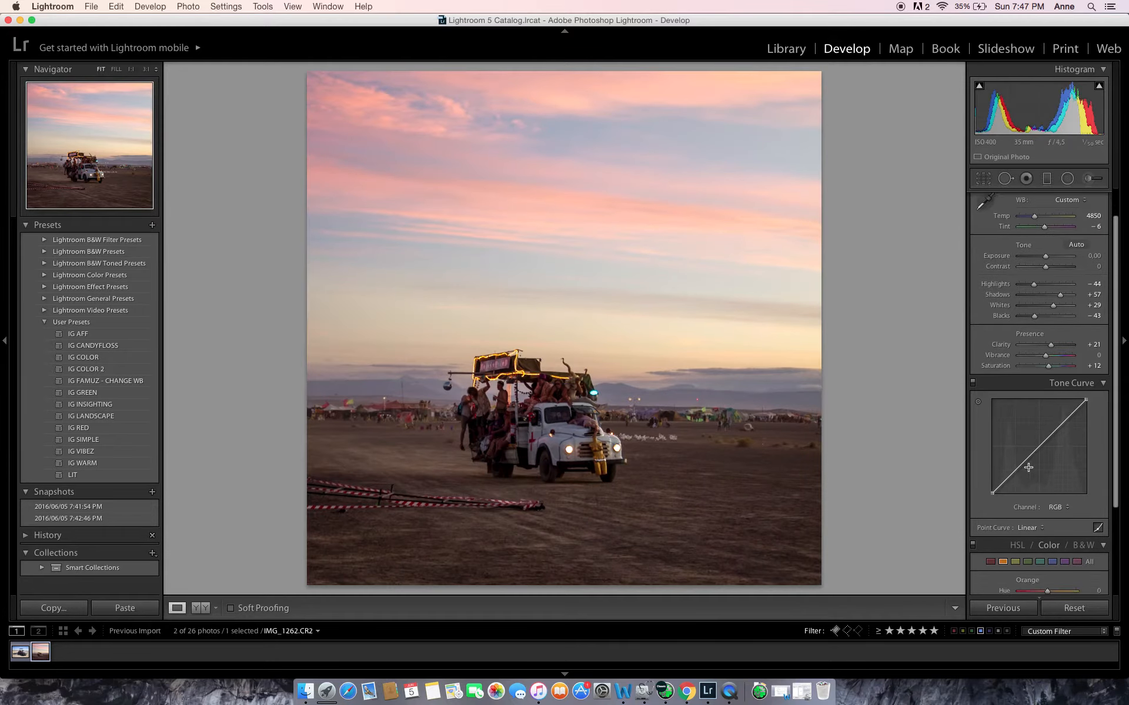
pyautogui.moveTo(1017, 468); pyautogui.dragTo(1017, 474)
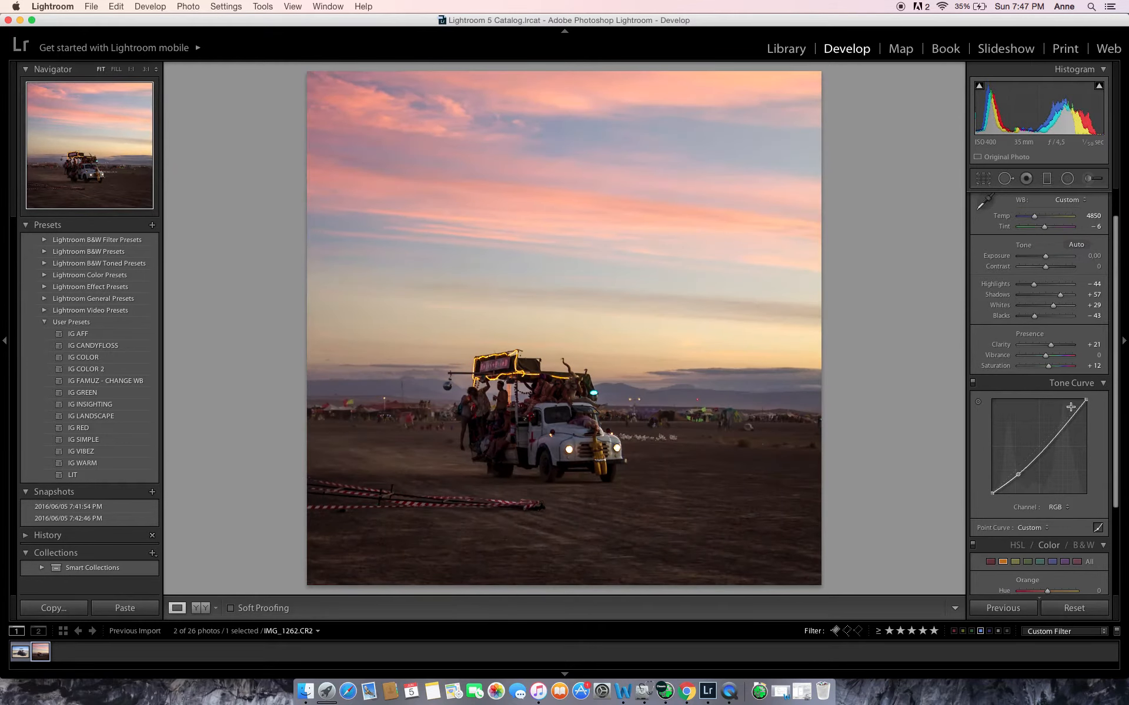
pyautogui.moveTo(1086, 400); pyautogui.dragTo(1064, 420)
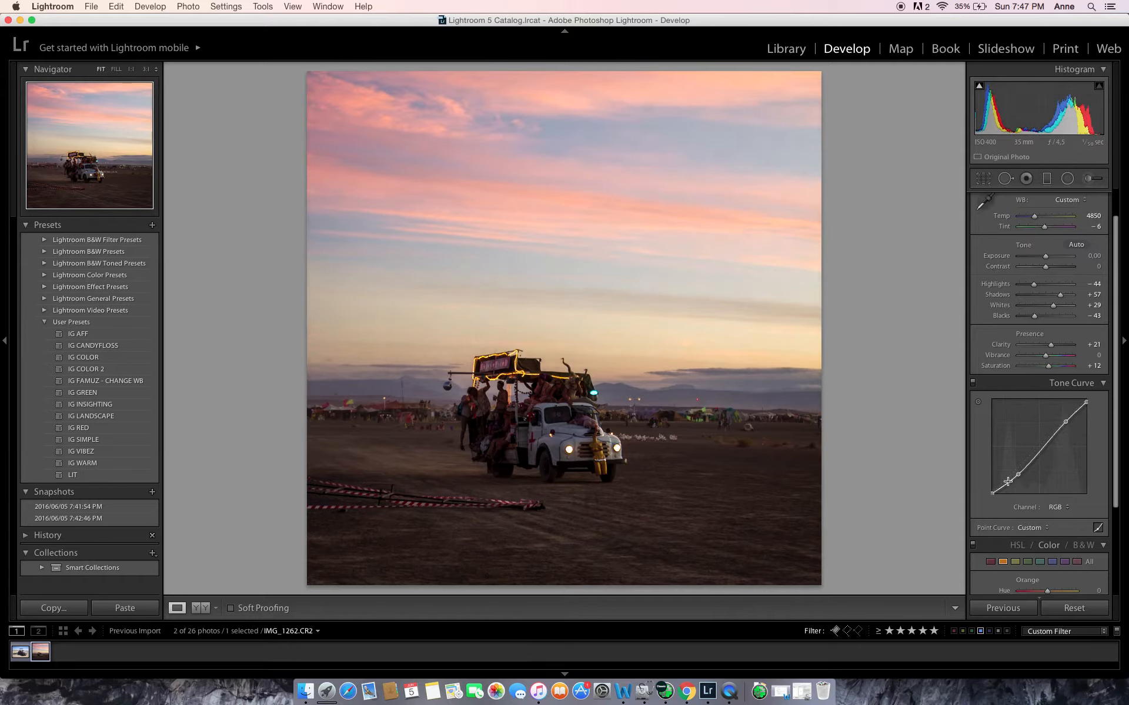
pyautogui.moveTo(995, 492); pyautogui.dragTo(1020, 474)
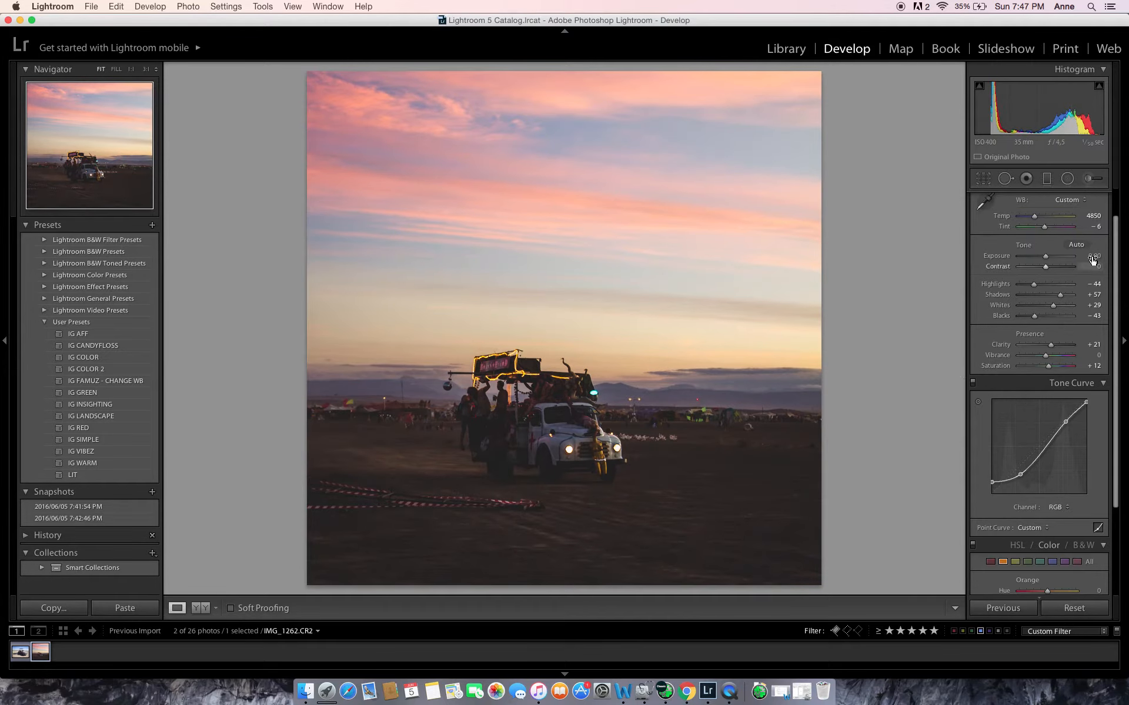
# Set the photo's overall exposure to +1.20 and contrast to +26
pyautogui.moveTo(1092, 260)
pyautogui.mouseDown()
pyautogui.moveTo(1112, 259)
pyautogui.moveTo(1056, 259)
pyautogui.moveTo(1084, 260)
pyautogui.mouseUp()
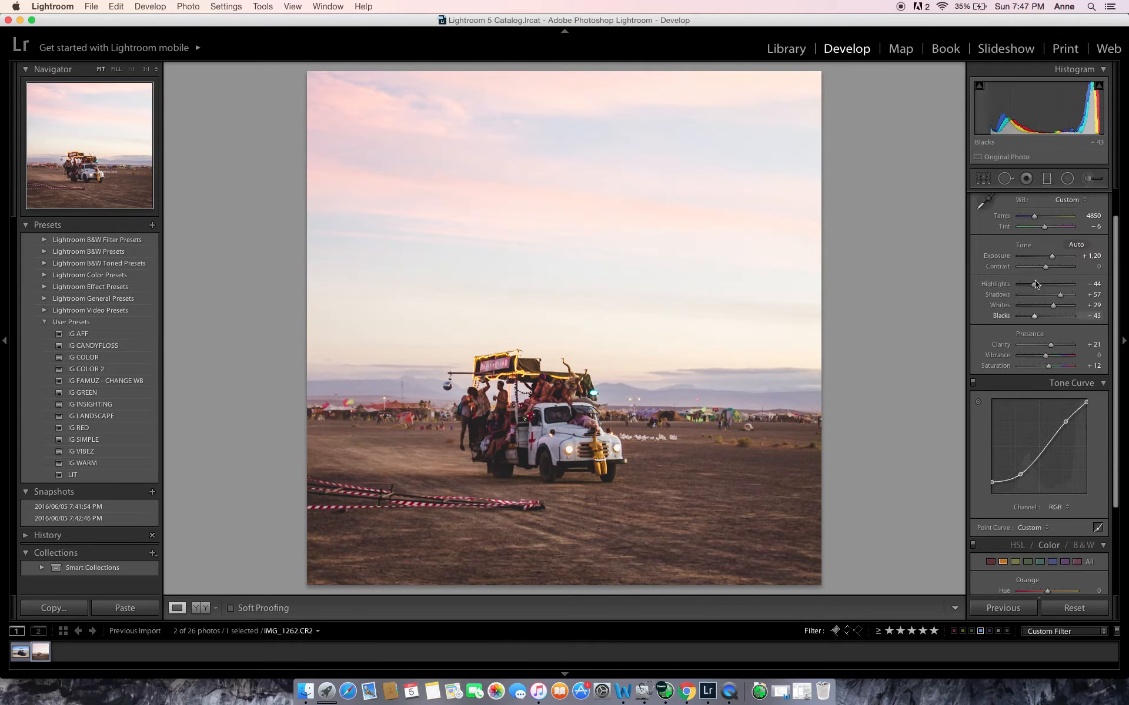
pyautogui.click(1052, 268)
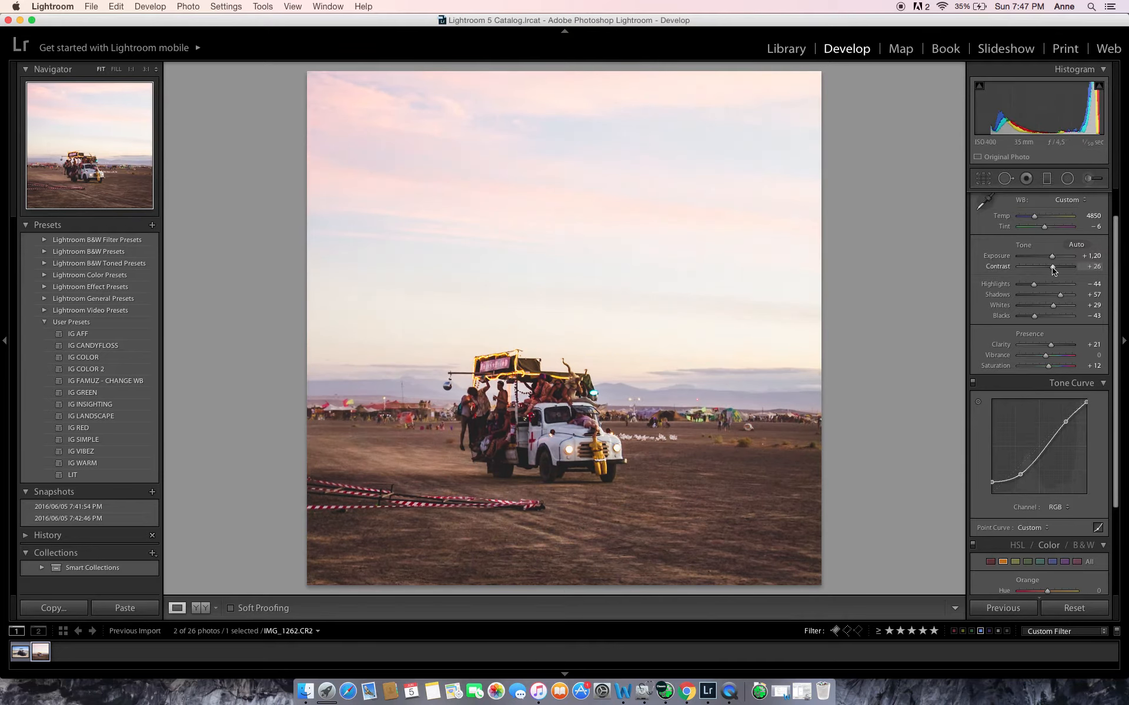
# Add a graduated filter from the sky down to the horizon with exposure -0.60 and contrast 43
pyautogui.click(1046, 178)
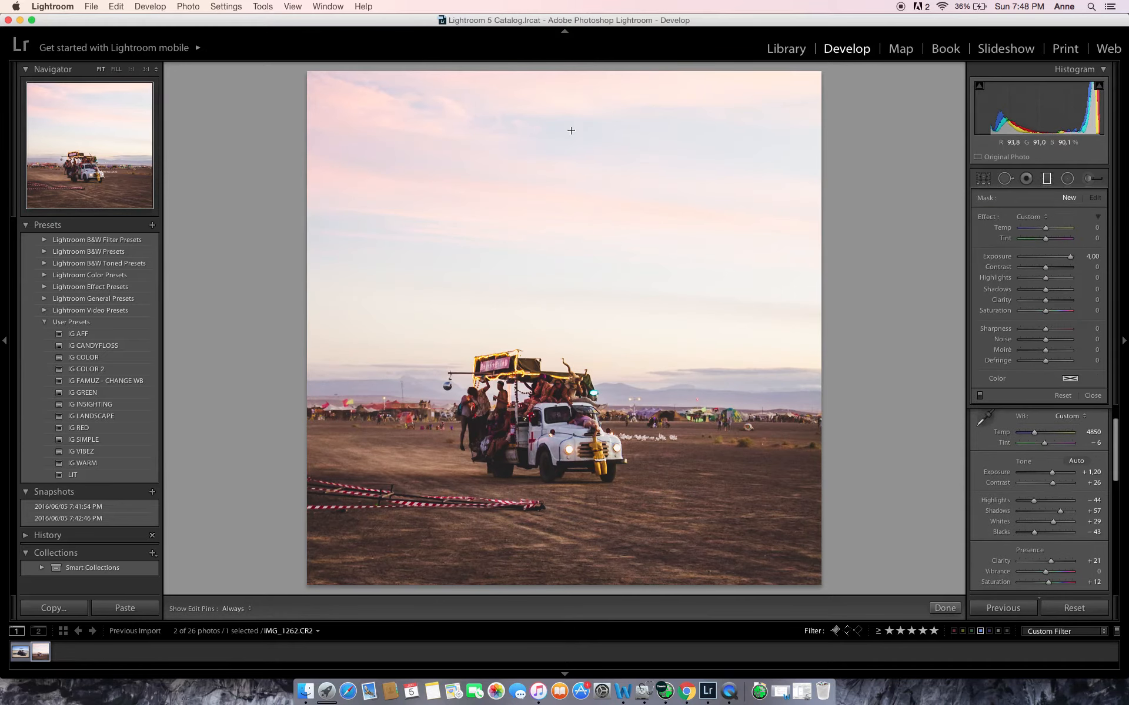
pyautogui.moveTo(537, 183); pyautogui.dragTo(546, 427)
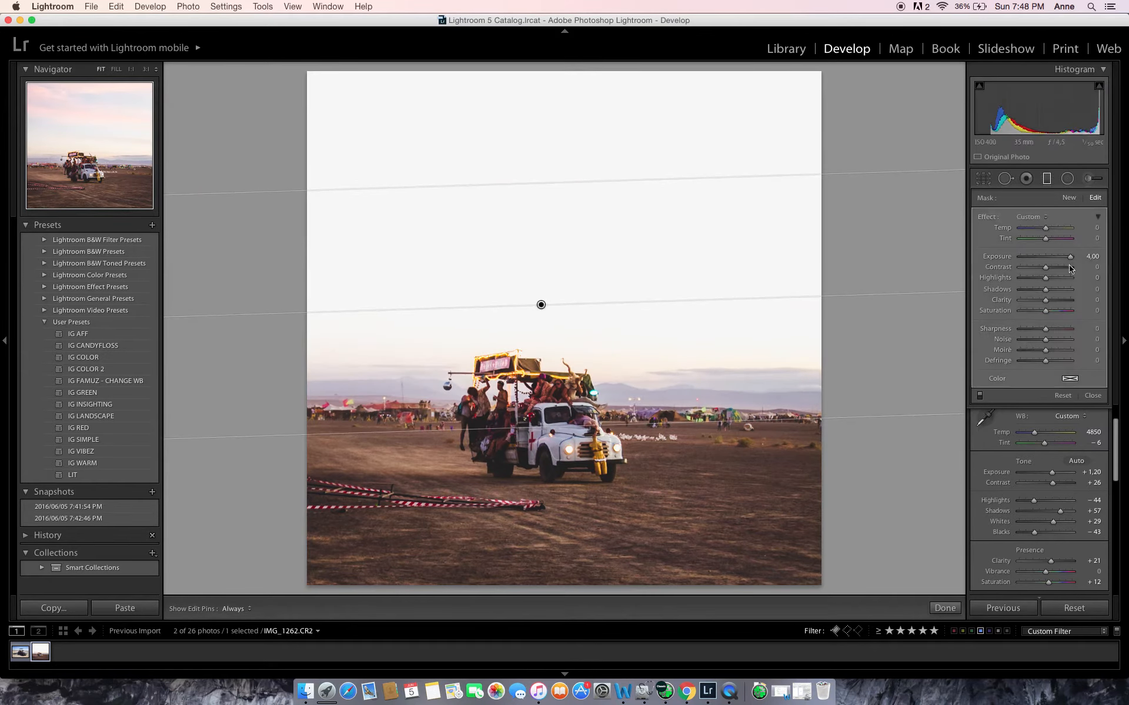
pyautogui.moveTo(1052, 257)
pyautogui.mouseDown()
pyautogui.moveTo(1031, 257)
pyautogui.moveTo(1042, 257)
pyautogui.mouseUp()
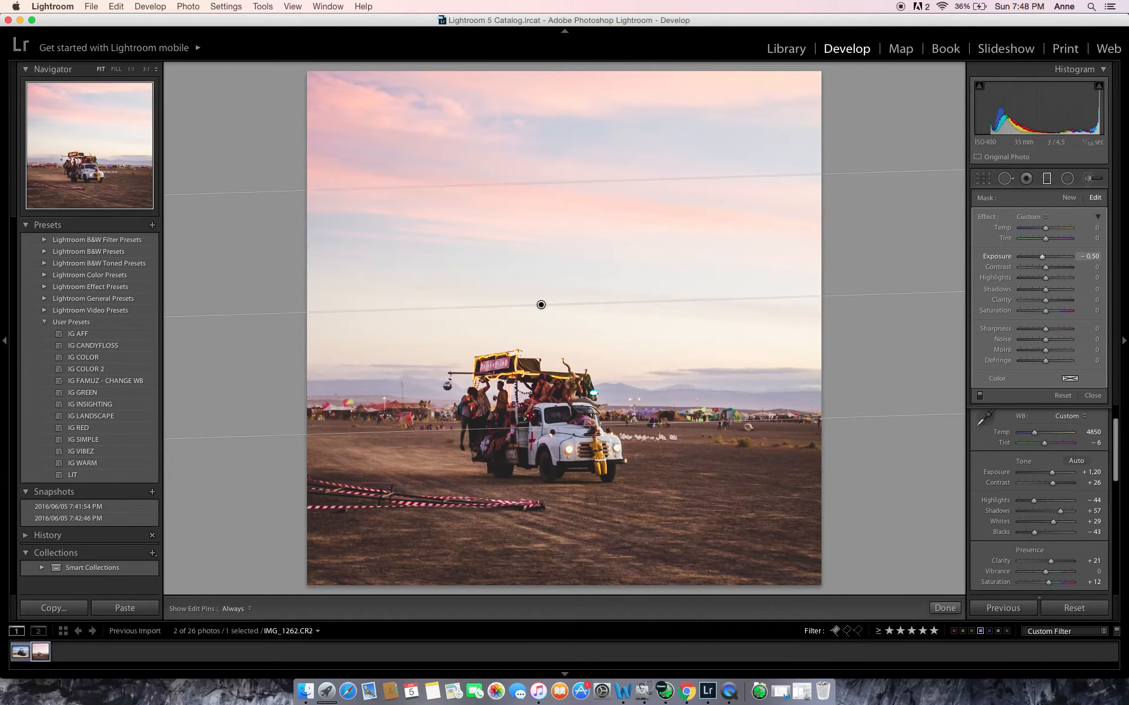
pyautogui.click(1056, 270)
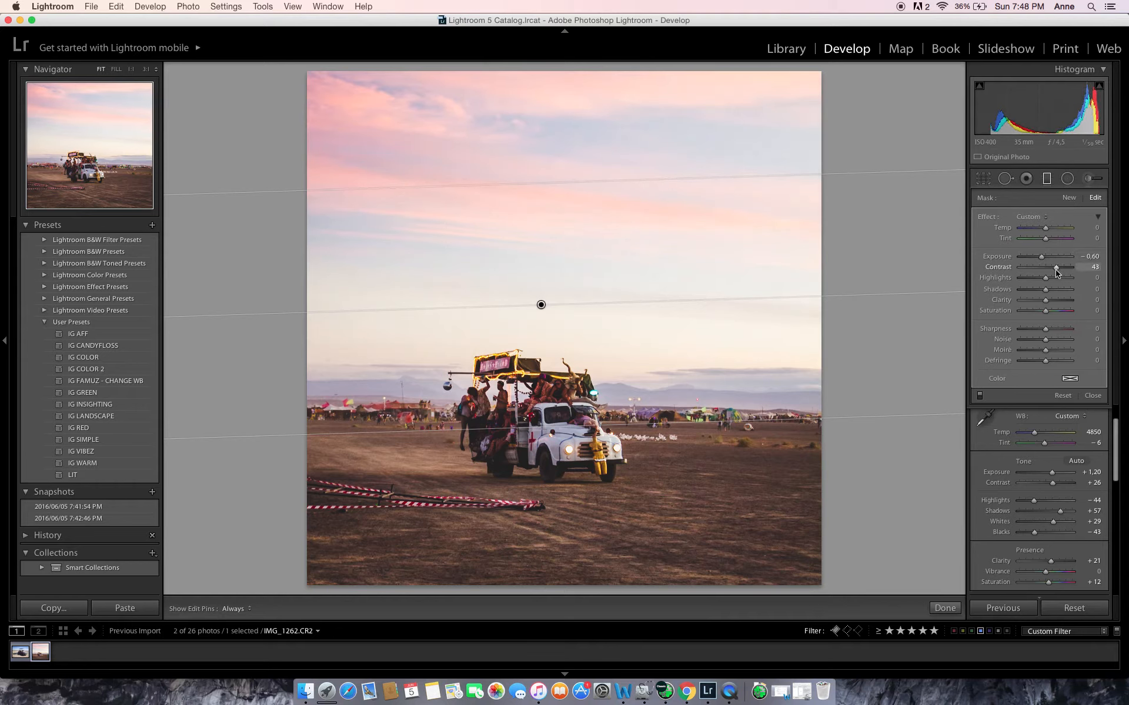
pyautogui.click(911, 327)
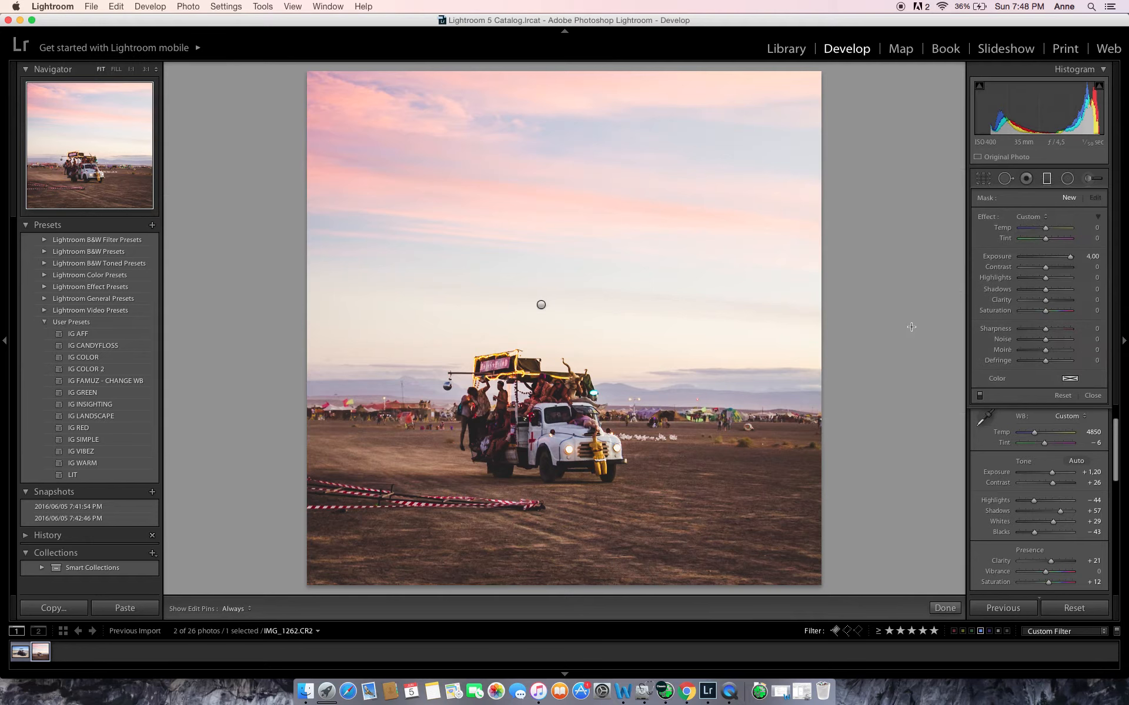
pyautogui.click(1047, 179)
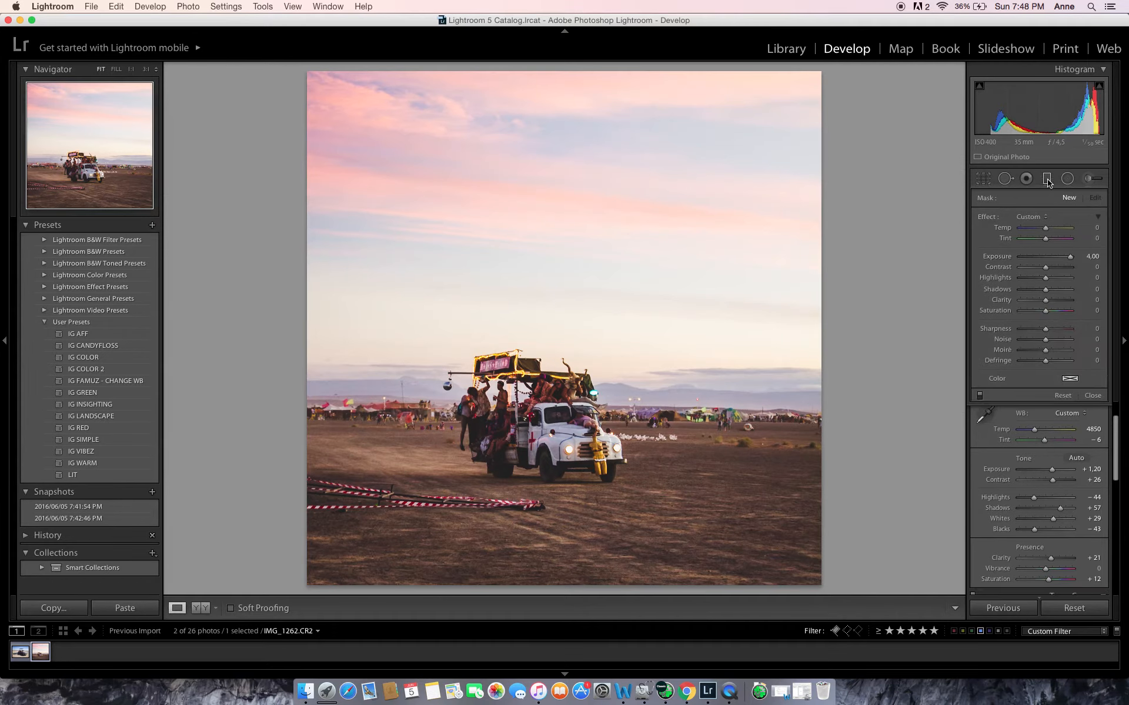
# Set the Yellow luminance to +40 and reduce the overall exposure to +0.90
pyautogui.scroll(-2, 1035, 482)
pyautogui.scroll(-1, 1034, 485)
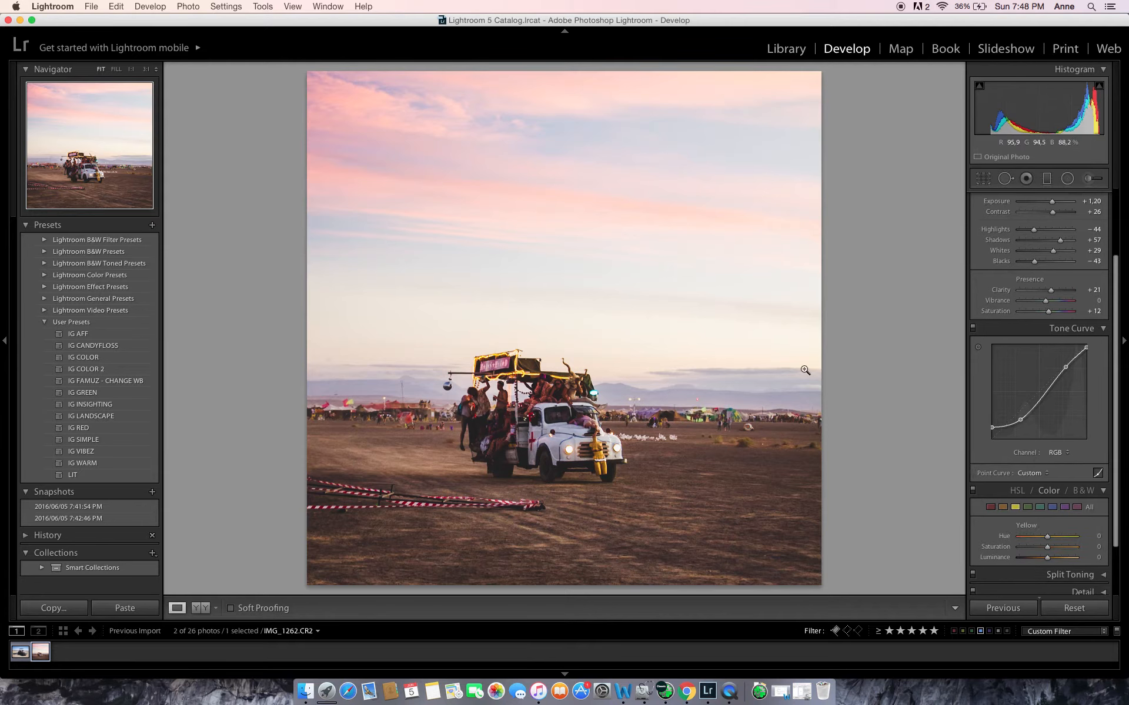
pyautogui.click(1059, 559)
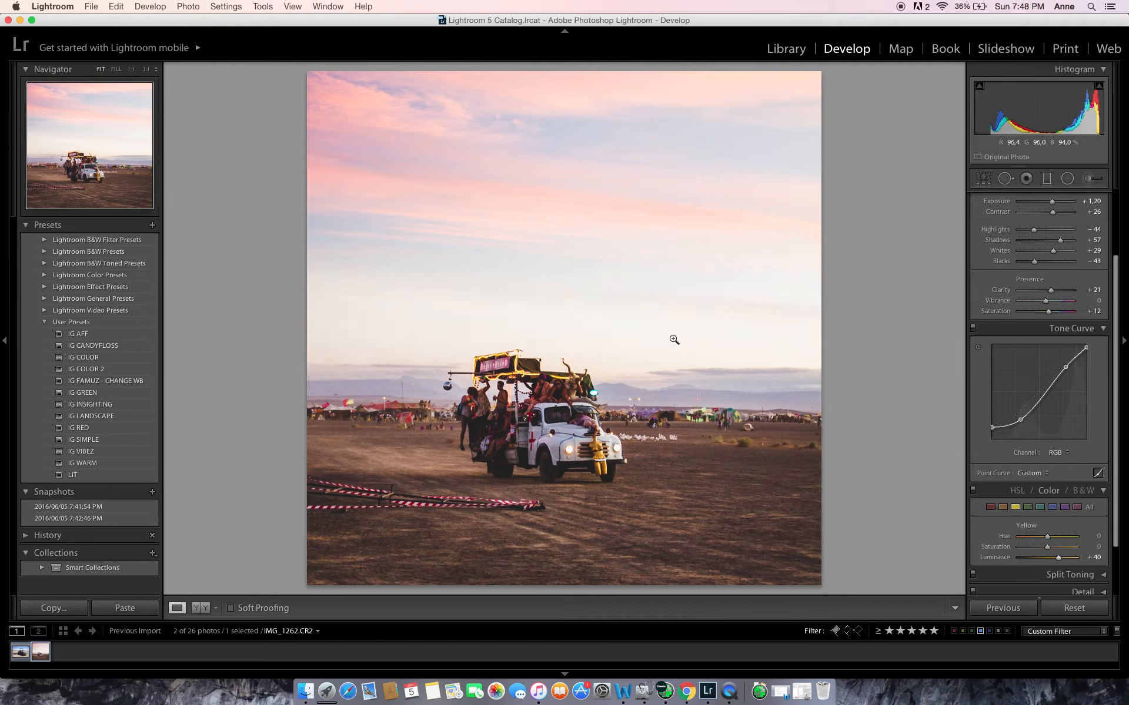
pyautogui.scroll(4, 1089, 289)
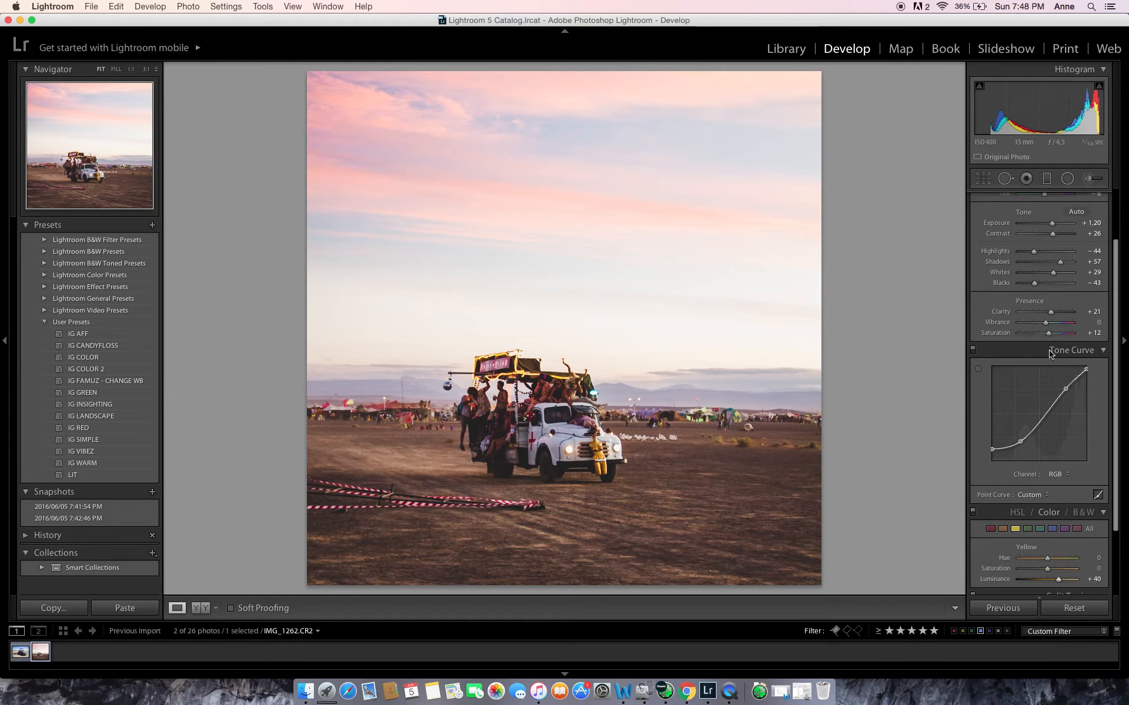
pyautogui.moveTo(1091, 290); pyautogui.dragTo(1087, 287)
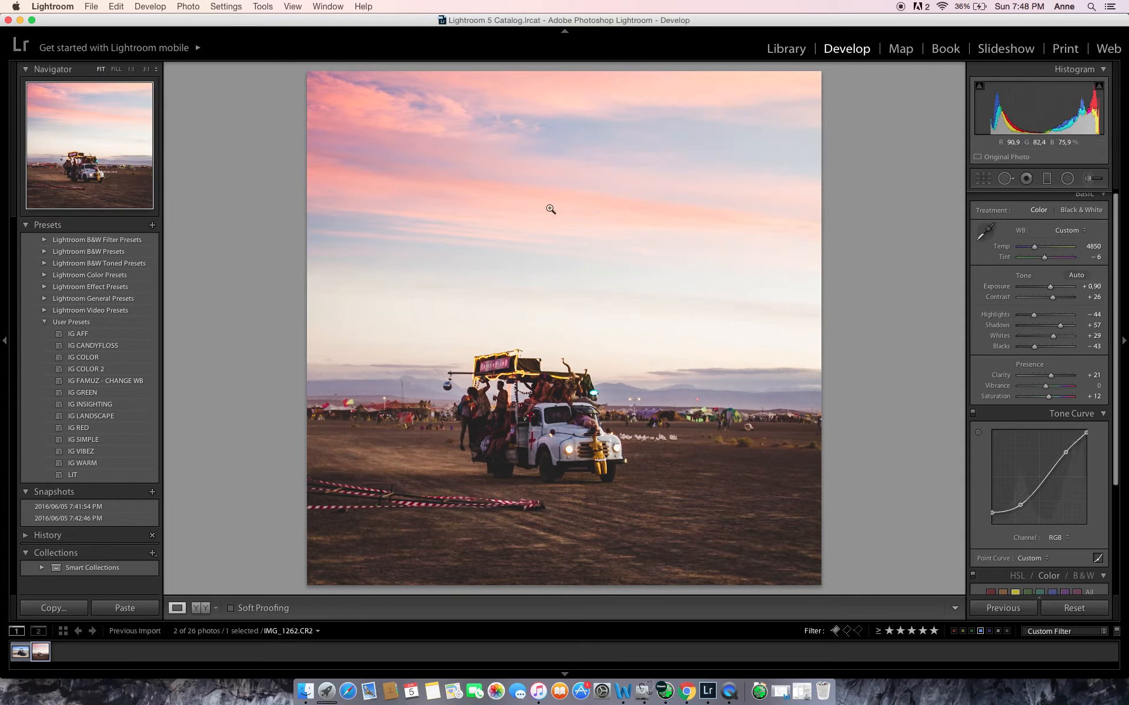
# Try adjusting the Magenta luminance in the color adjustments
pyautogui.scroll(-3, 1093, 541)
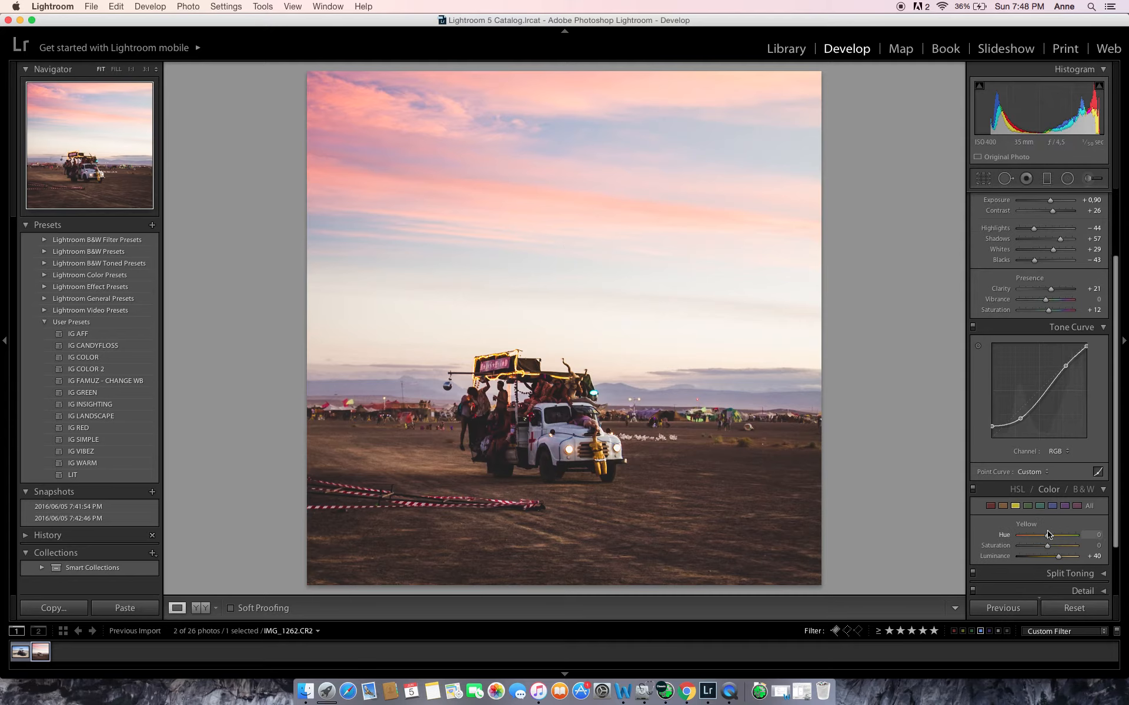
pyautogui.click(1065, 506)
pyautogui.click(1077, 509)
pyautogui.moveTo(1051, 561); pyautogui.dragTo(1068, 563)
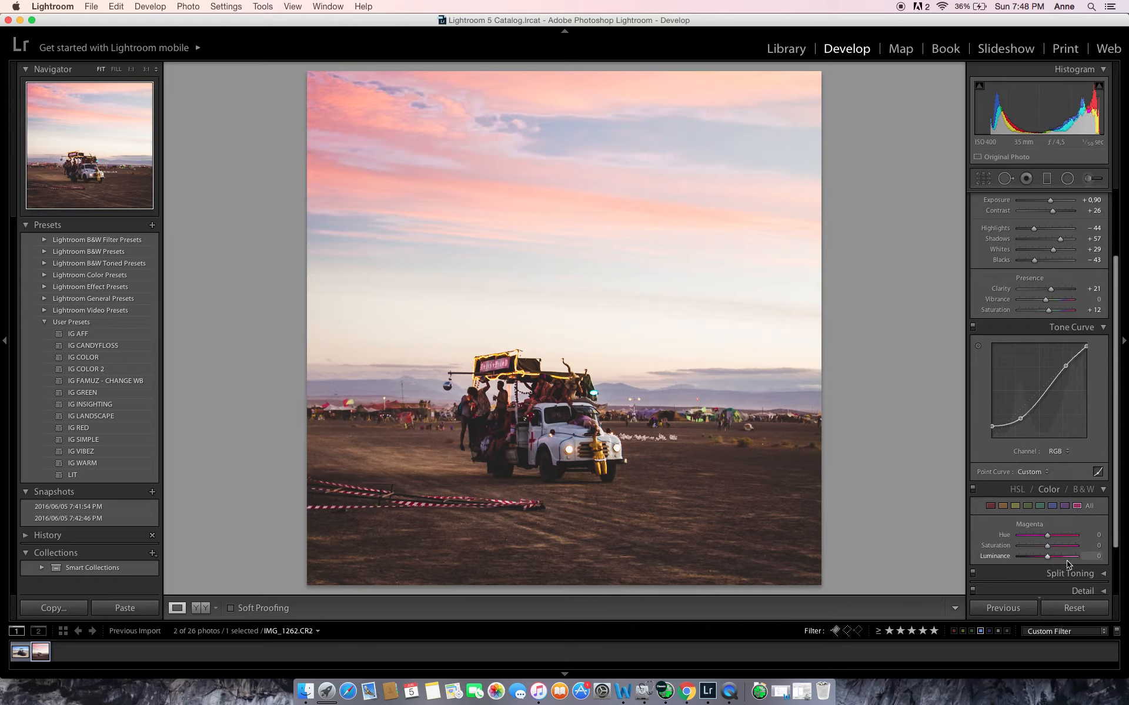
# Try raising the Red luminance to +38 in the color adjustments, and reset it
pyautogui.click(990, 506)
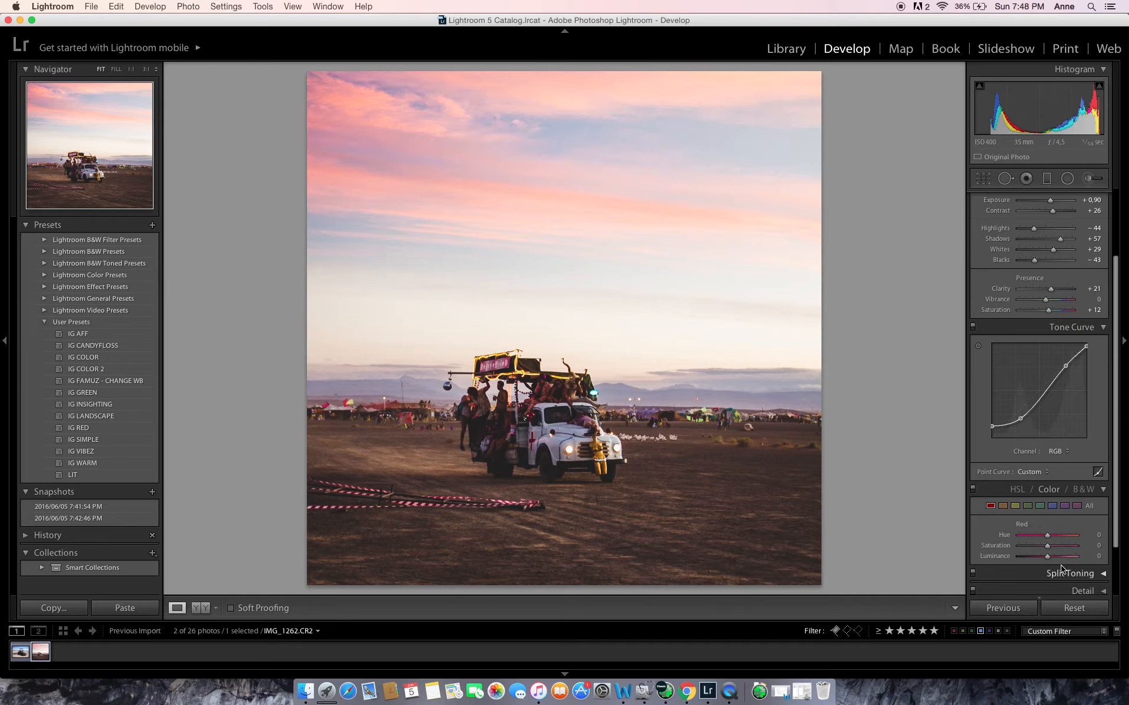
pyautogui.moveTo(1048, 556); pyautogui.dragTo(1063, 558)
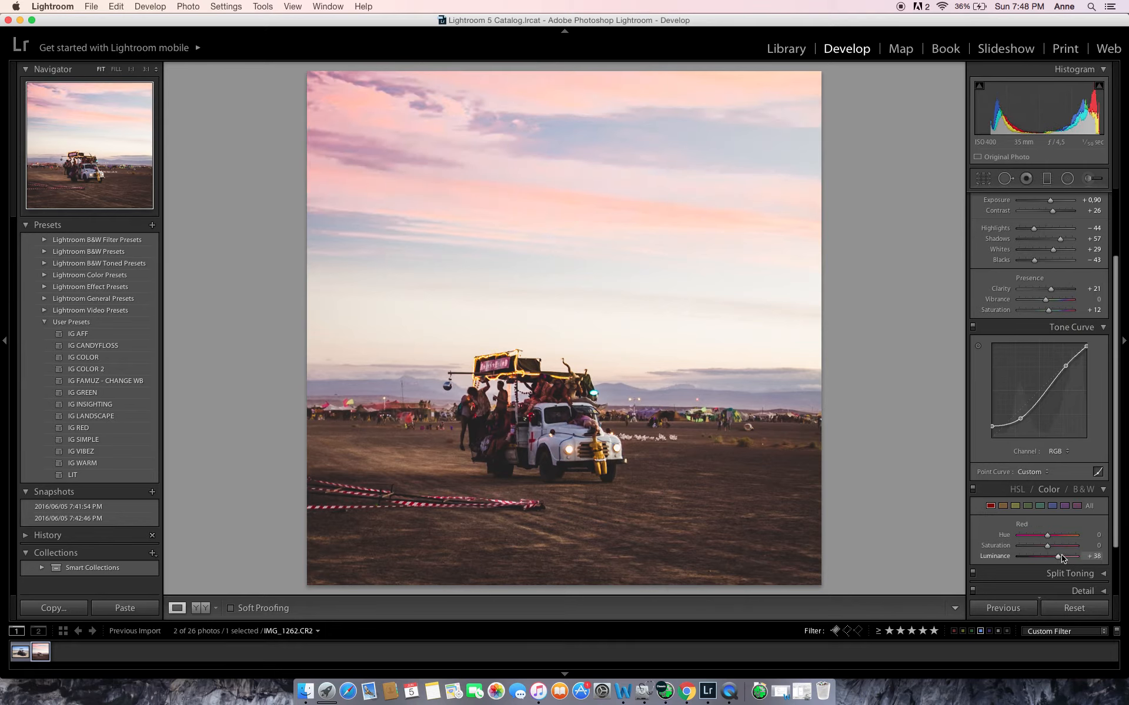
pyautogui.doubleClick(1059, 557)
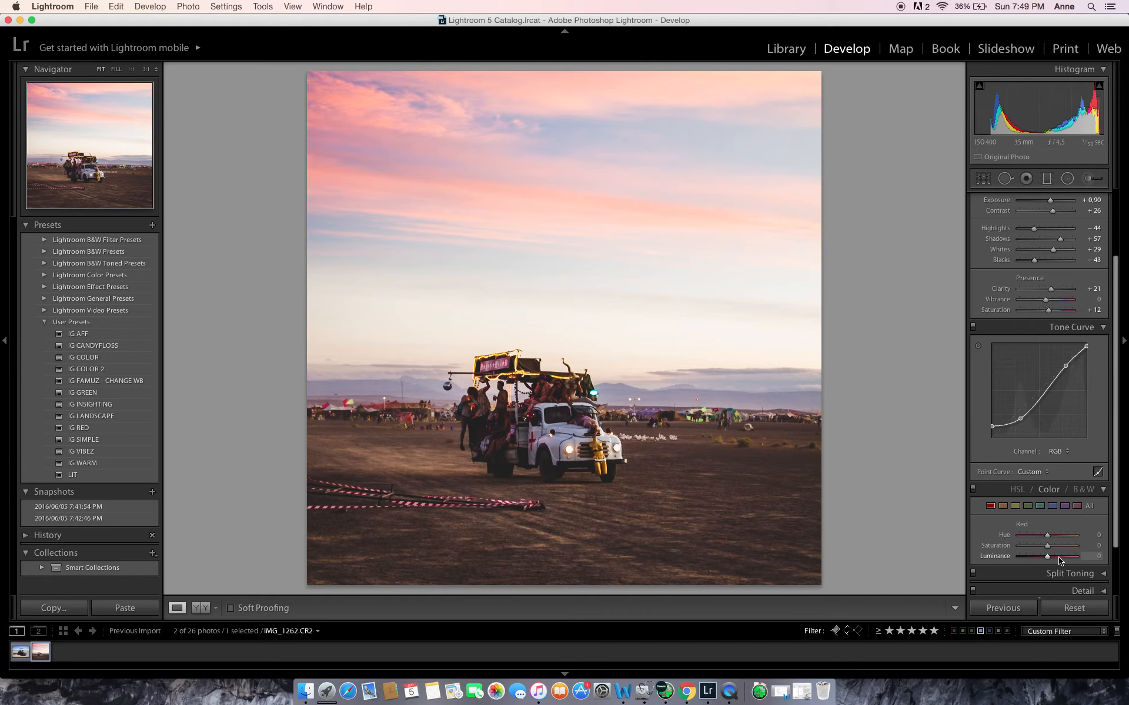
# Try a slight dark post-crop vignette on the photo, and return its amount to 0
pyautogui.scroll(-1, 1075, 518)
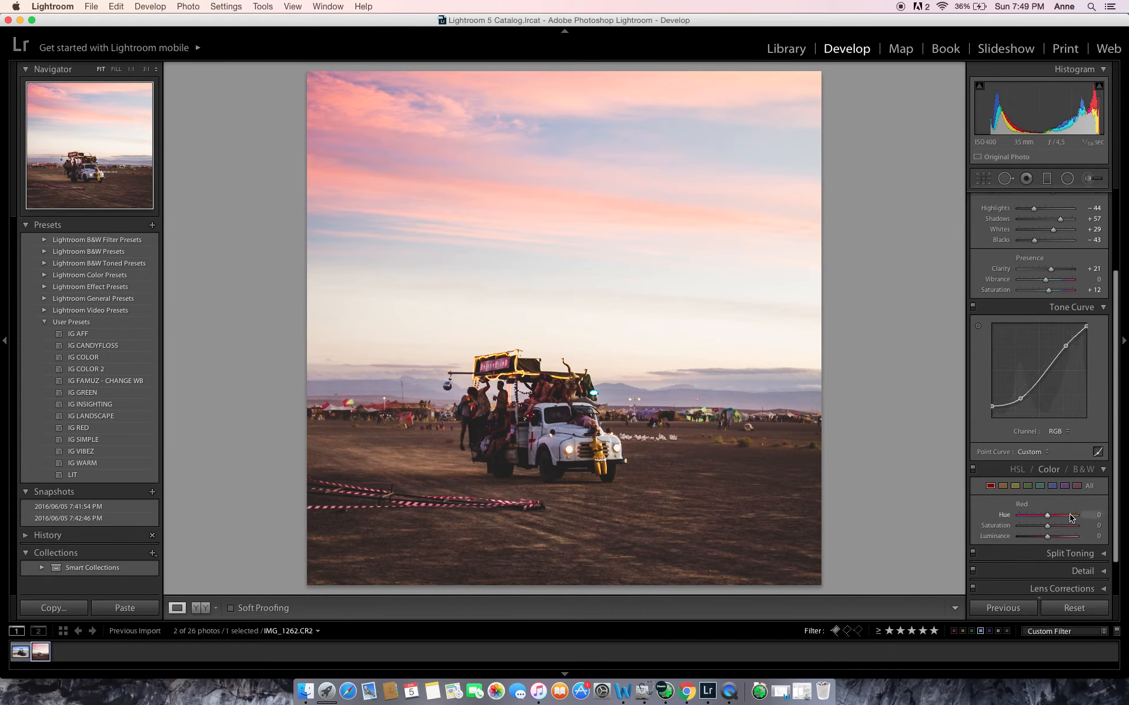
pyautogui.click(1103, 471)
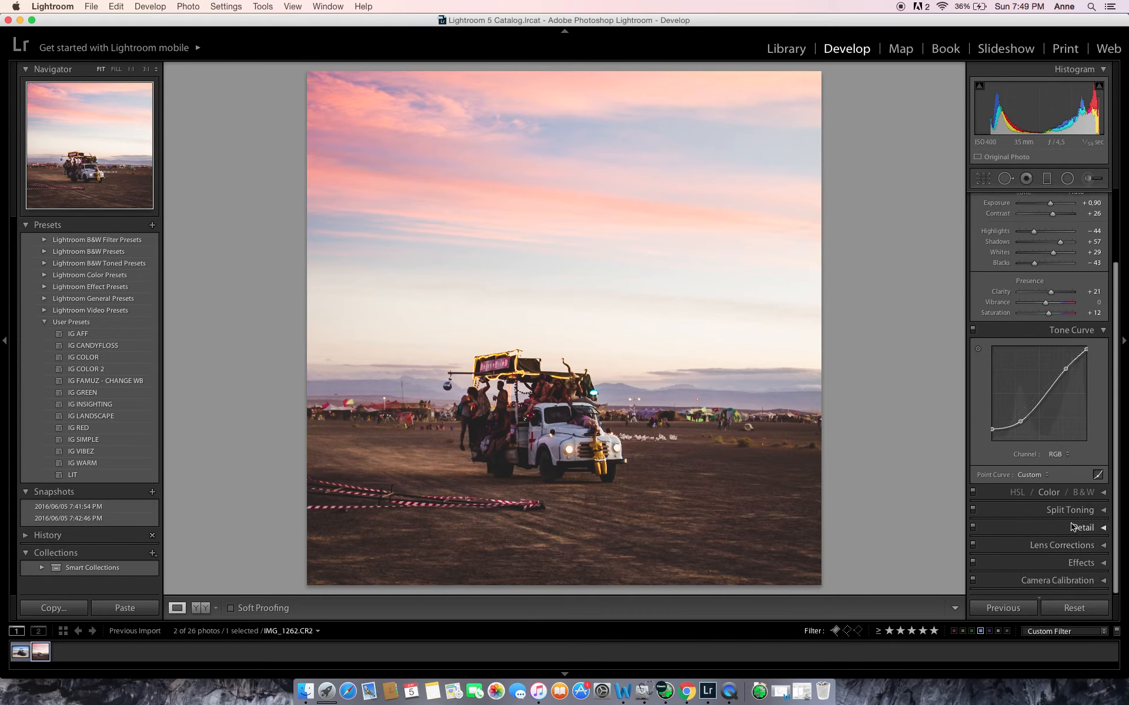
pyautogui.click(1095, 563)
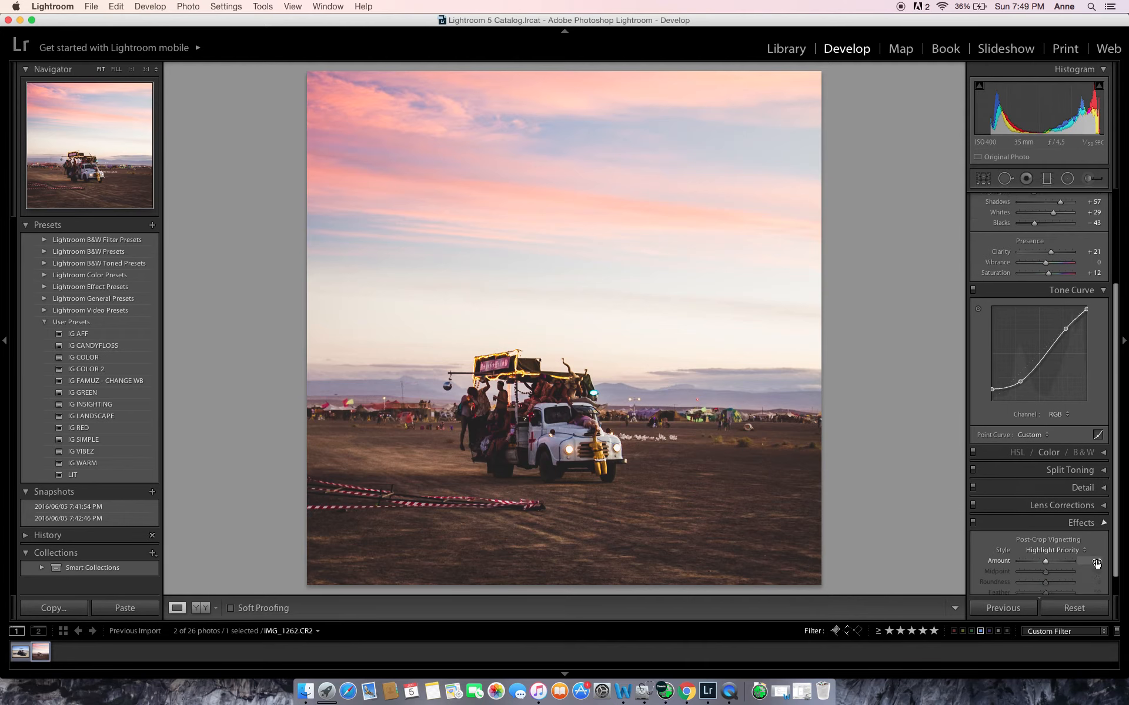
pyautogui.moveTo(1088, 499); pyautogui.dragTo(1043, 495)
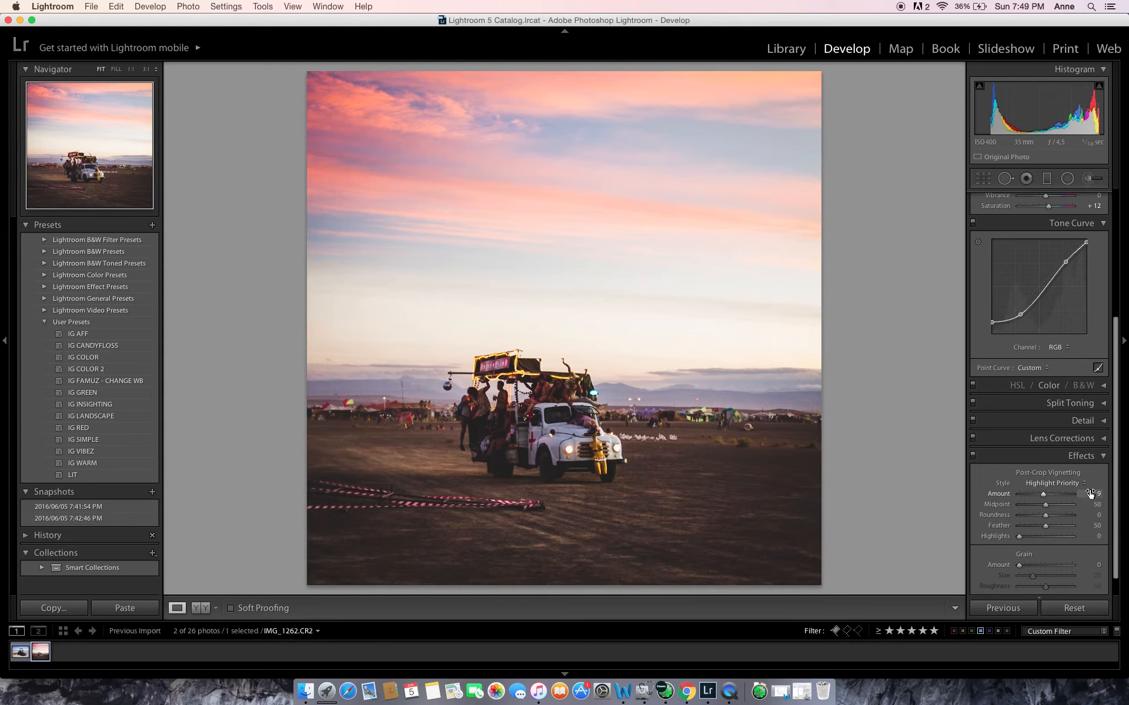
pyautogui.moveTo(1045, 499); pyautogui.dragTo(1046, 497)
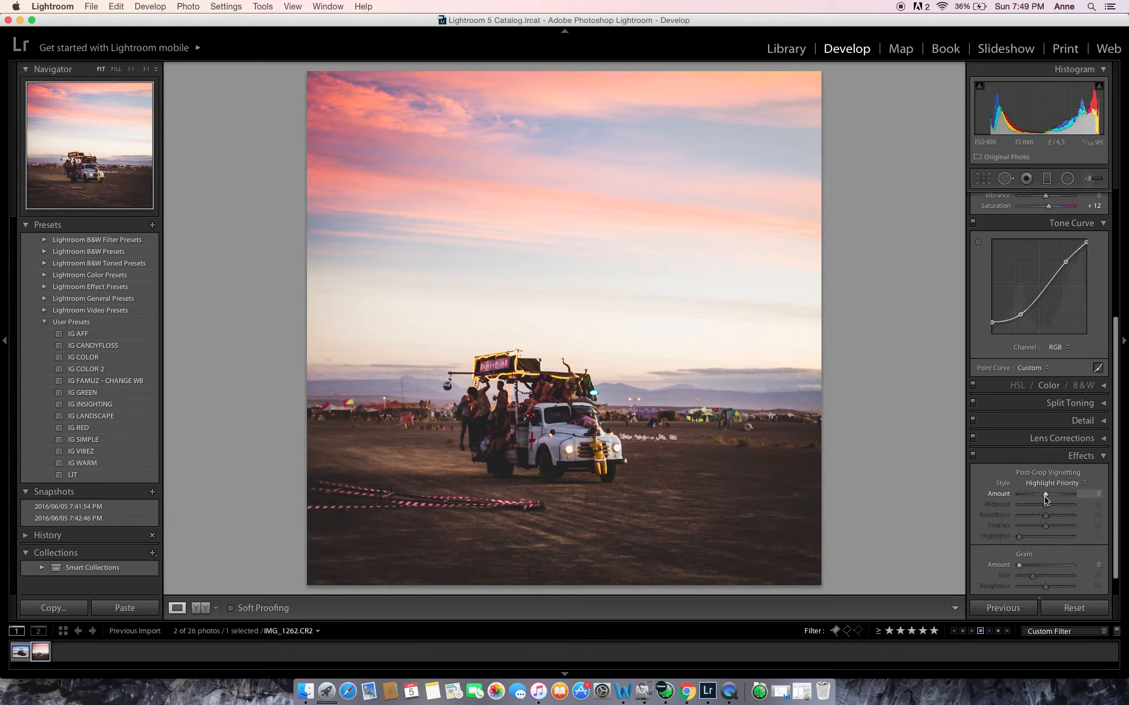
# Check the photo against its unedited version and set the overall exposure to +1.20
pyautogui.scroll(3, 1070, 451)
pyautogui.scroll(4, 1070, 452)
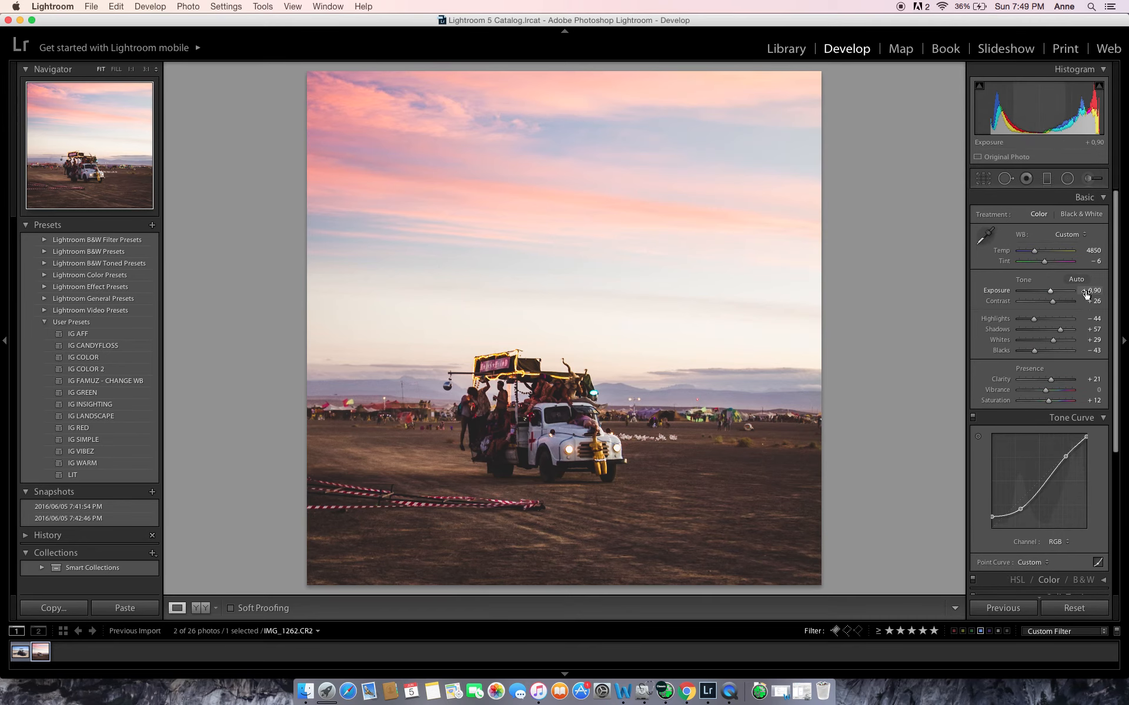
pyautogui.press('\\')
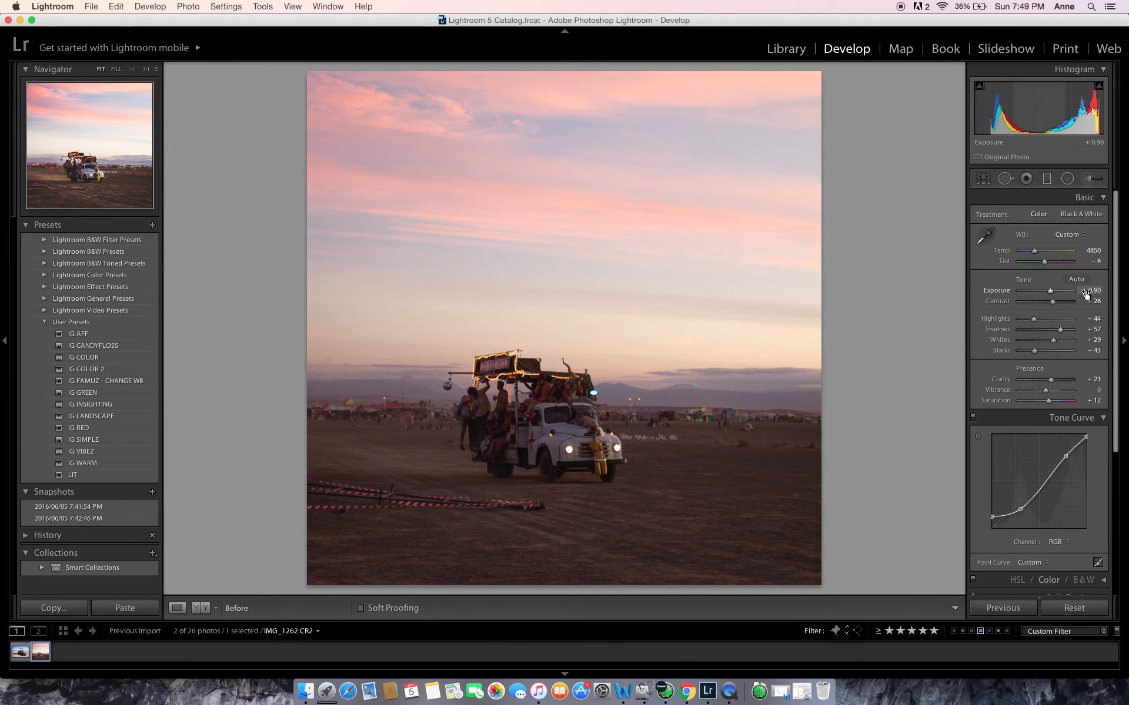
pyautogui.press('\\')
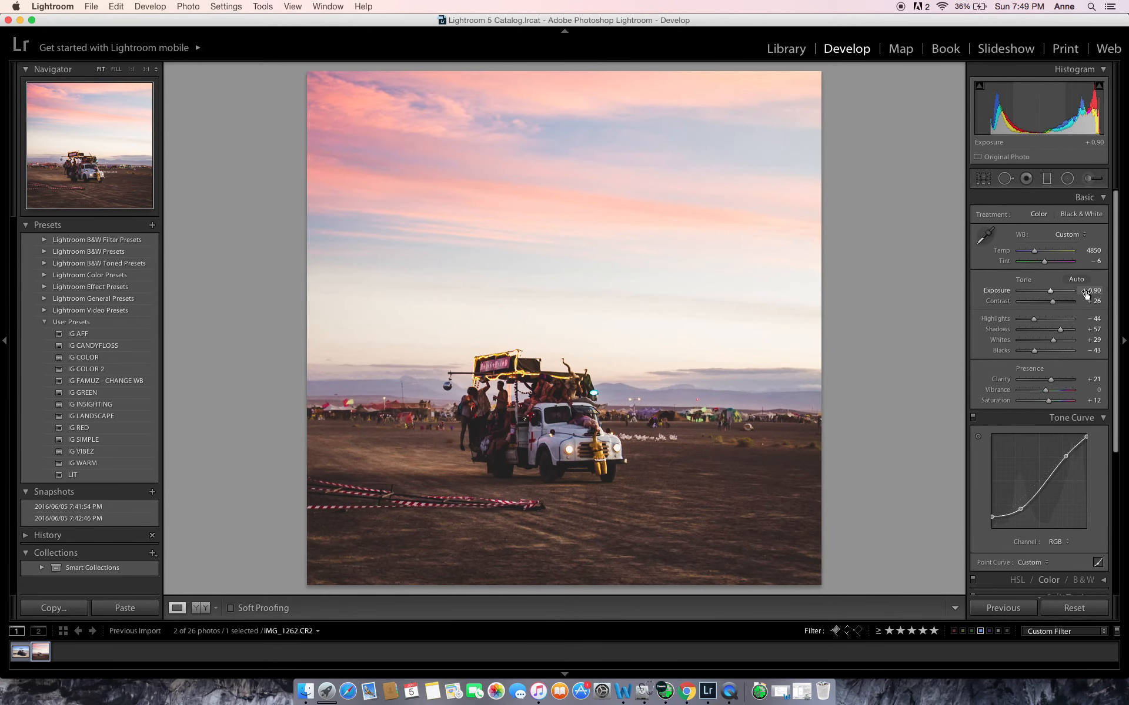
pyautogui.moveTo(1086, 294); pyautogui.dragTo(1101, 294)
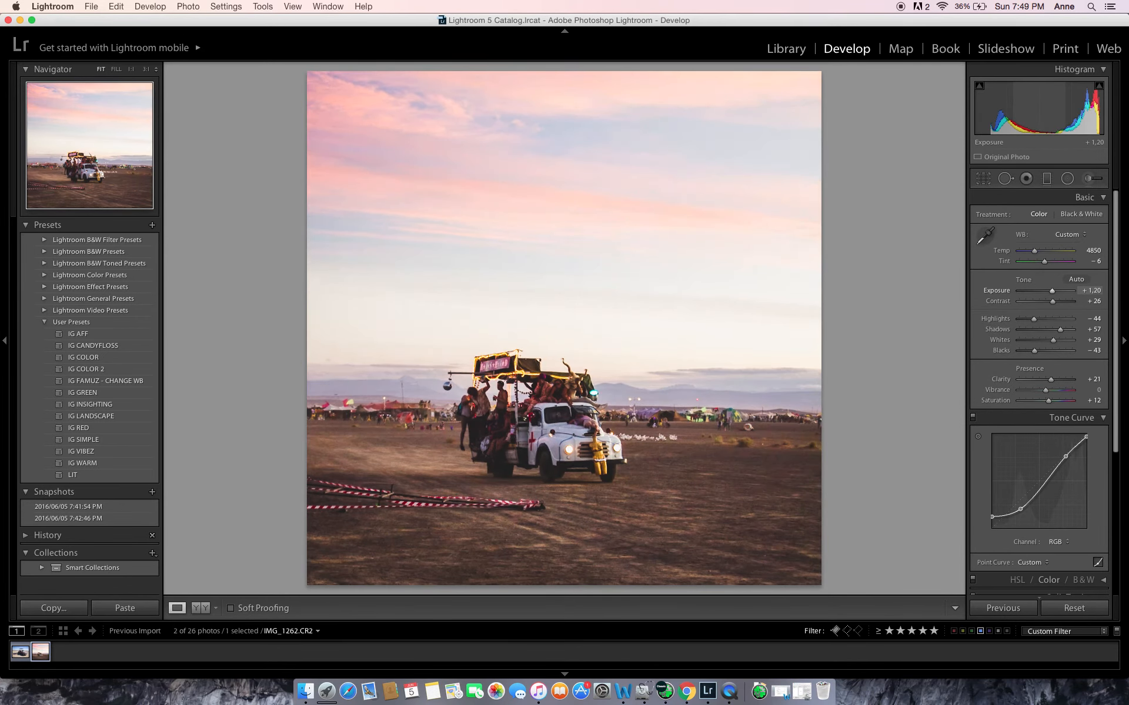
# Compare the brightened photo repeatedly with its unedited version
pyautogui.press('\\')
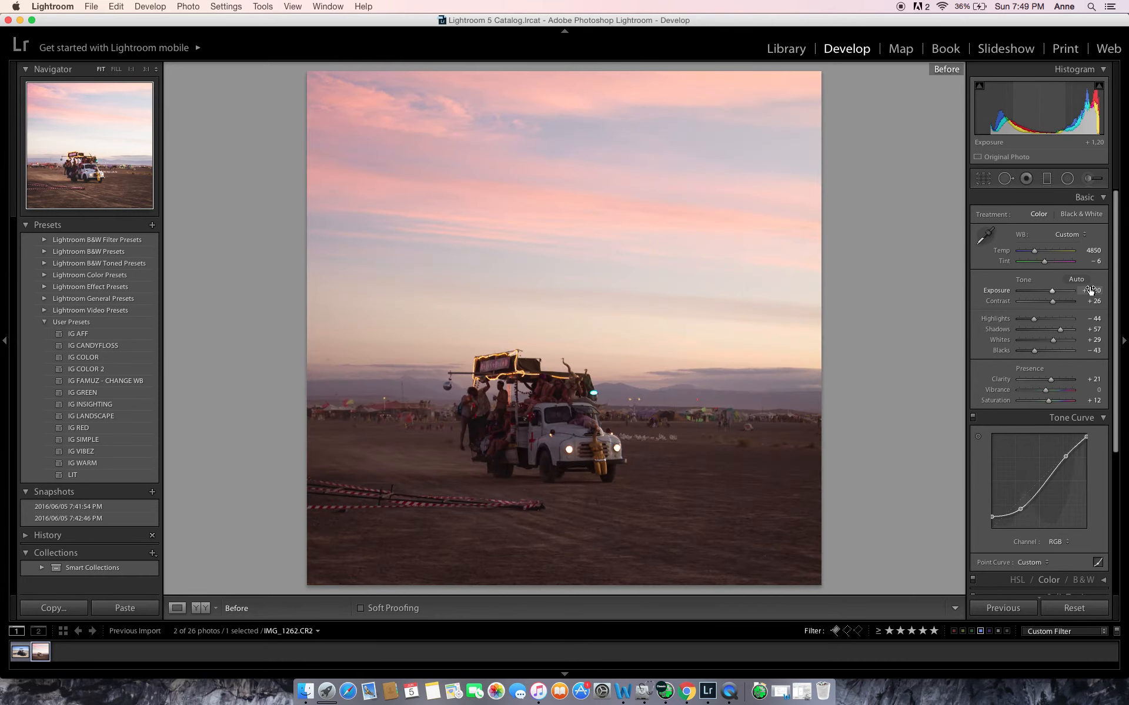
pyautogui.press('\\')
pyautogui.press('\\')
pyautogui.press('\\')
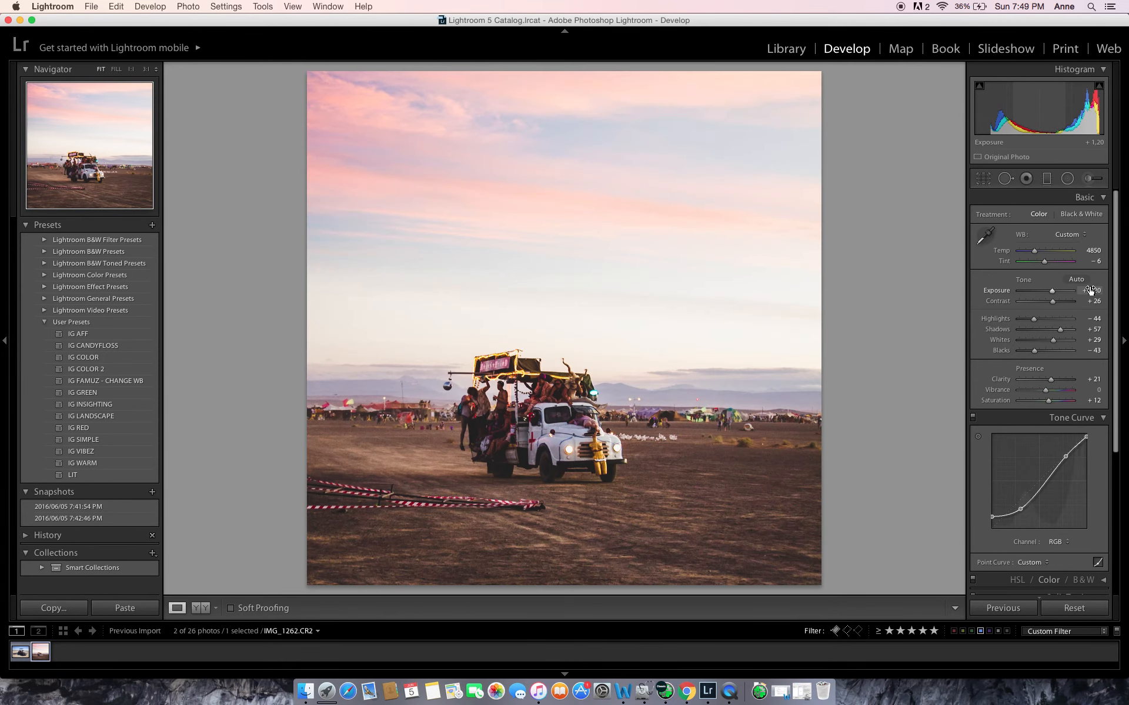
pyautogui.press('\\')
pyautogui.press('\\')
pyautogui.press('\\')
pyautogui.press('\\')
# Add a graduated filter rising from the photo's bottom edge over the foreground ground, with exposure -0.81
pyautogui.click(1046, 178)
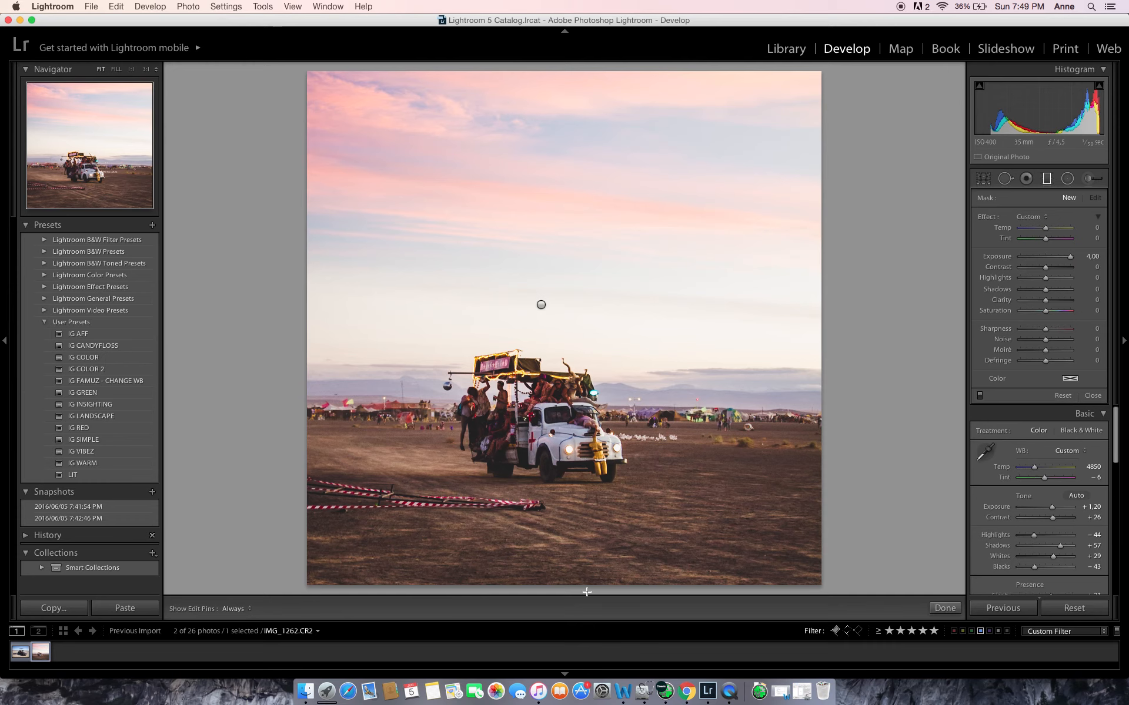
pyautogui.moveTo(584, 542); pyautogui.dragTo(584, 482)
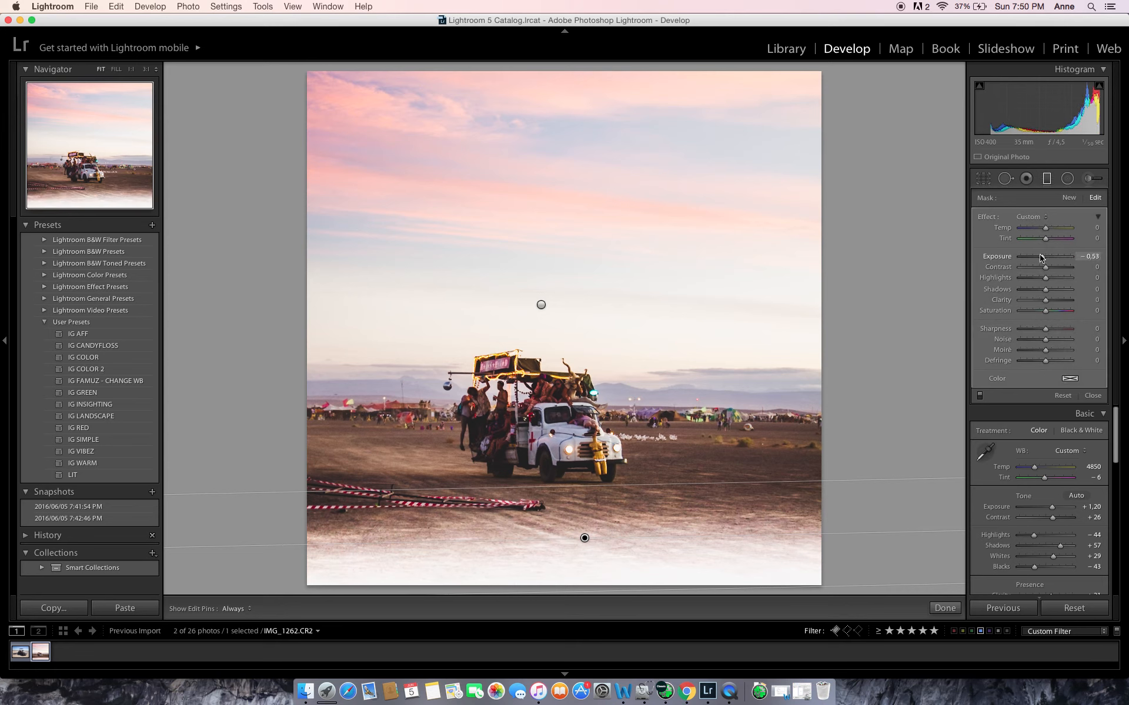
pyautogui.moveTo(1041, 257); pyautogui.dragTo(1039, 257)
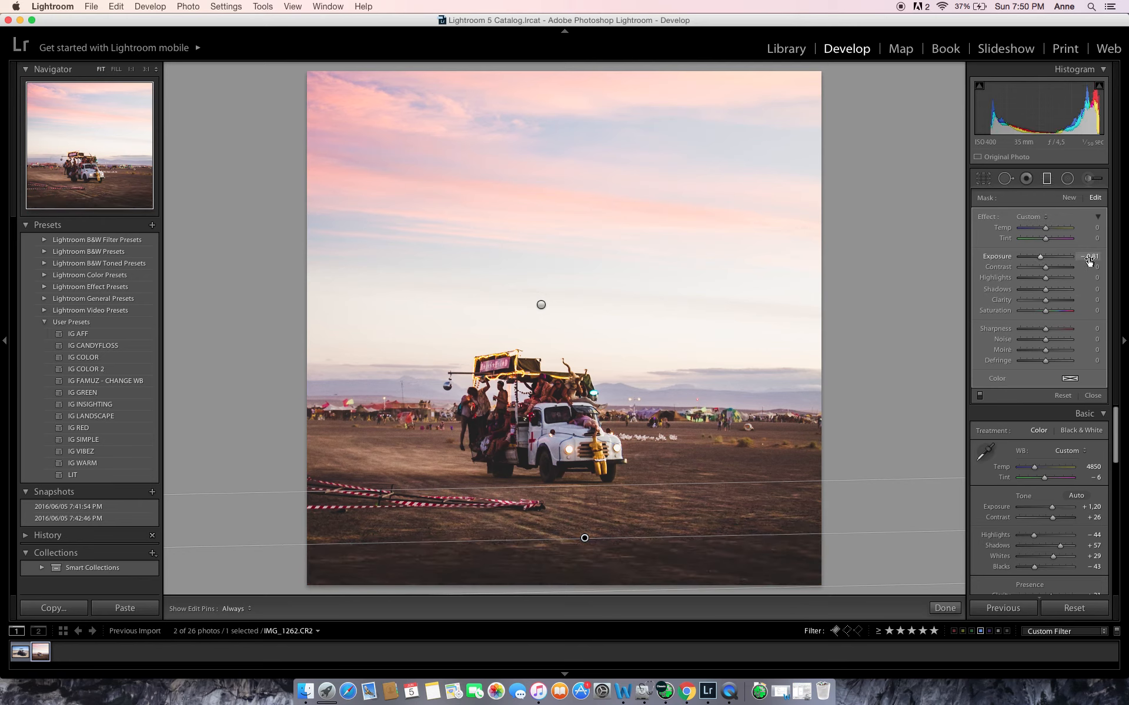
pyautogui.click(1092, 396)
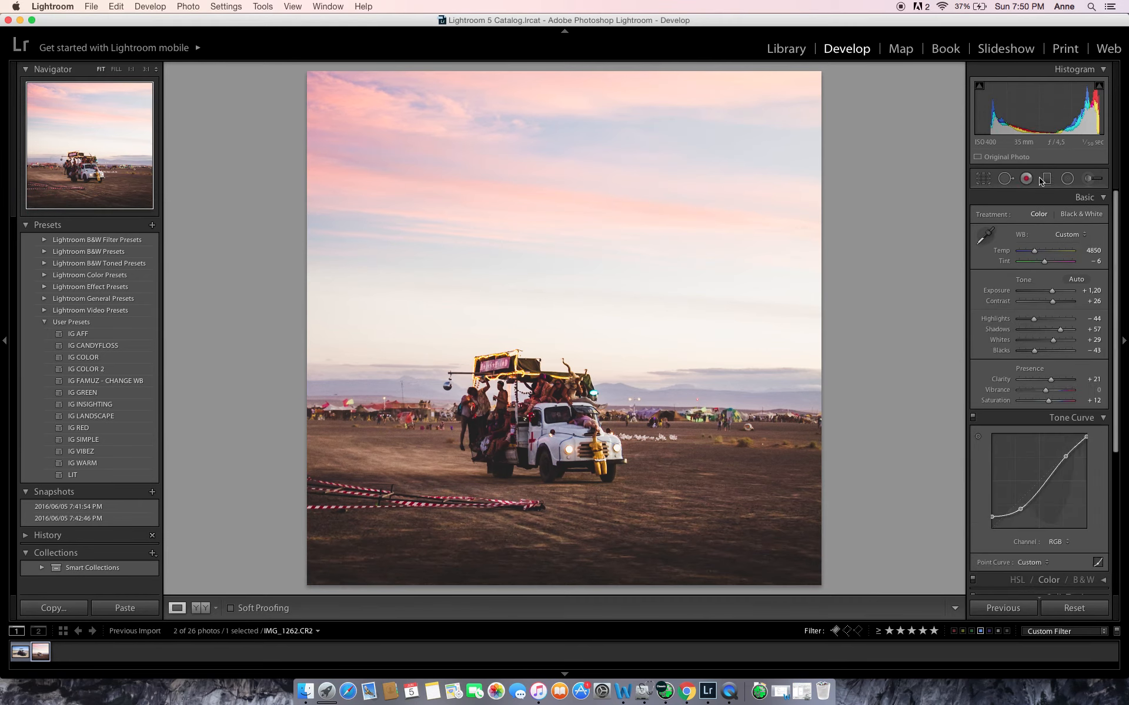
# Add a radial filter centered near the photo's upper-left corner, undoing the stray second ellipse
pyautogui.hotkey('shift', 'm')
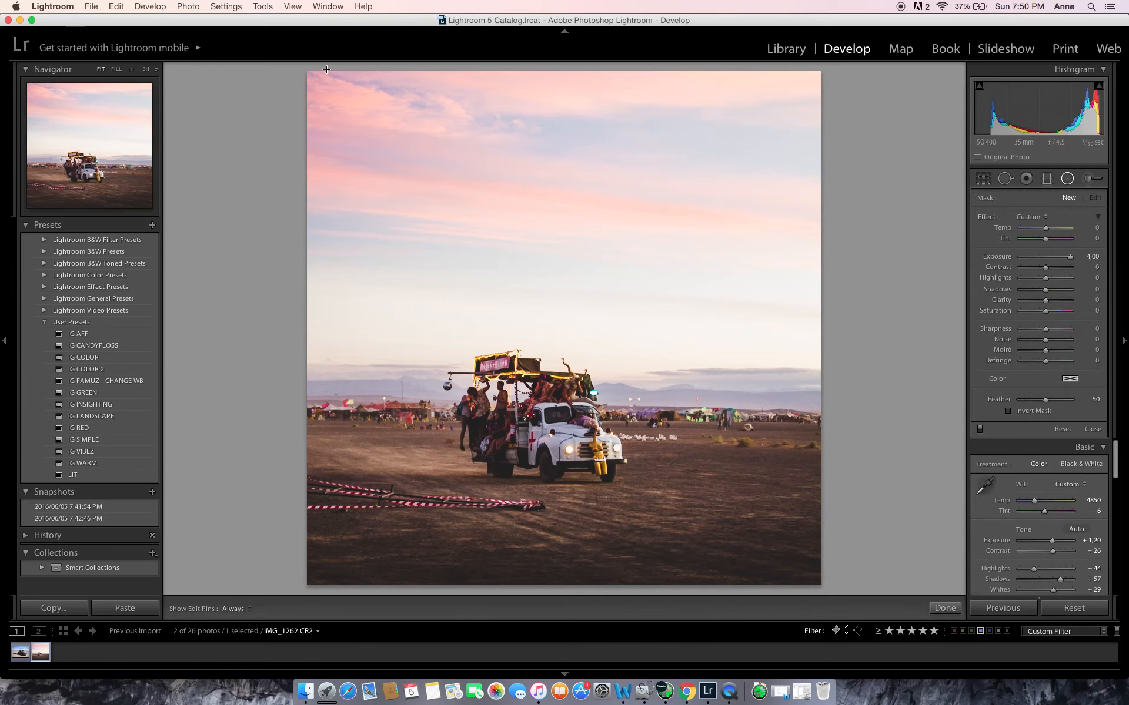
pyautogui.moveTo(324, 68); pyautogui.dragTo(692, 526)
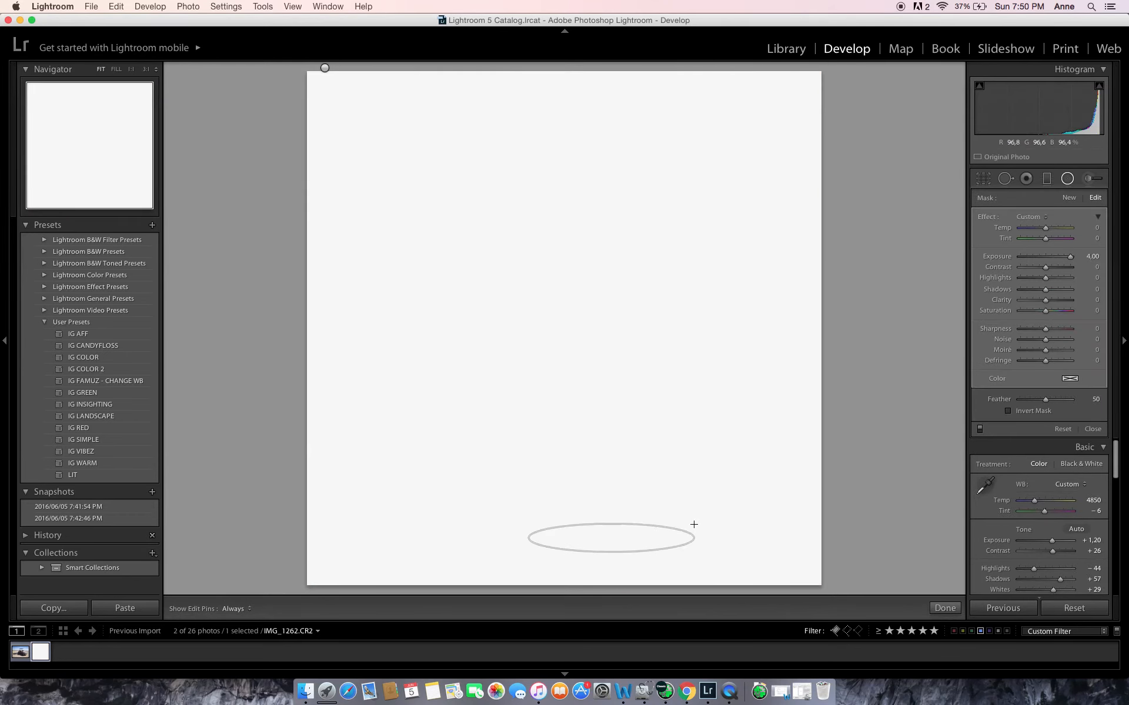
pyautogui.press('super+z')
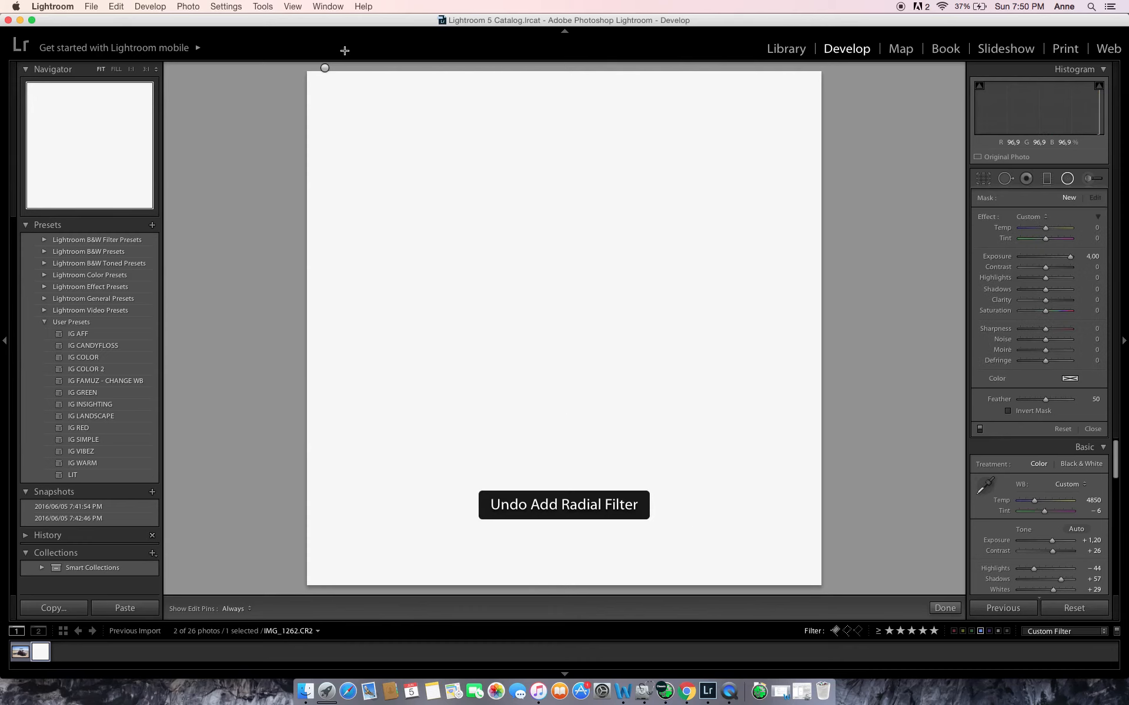
pyautogui.click(325, 68)
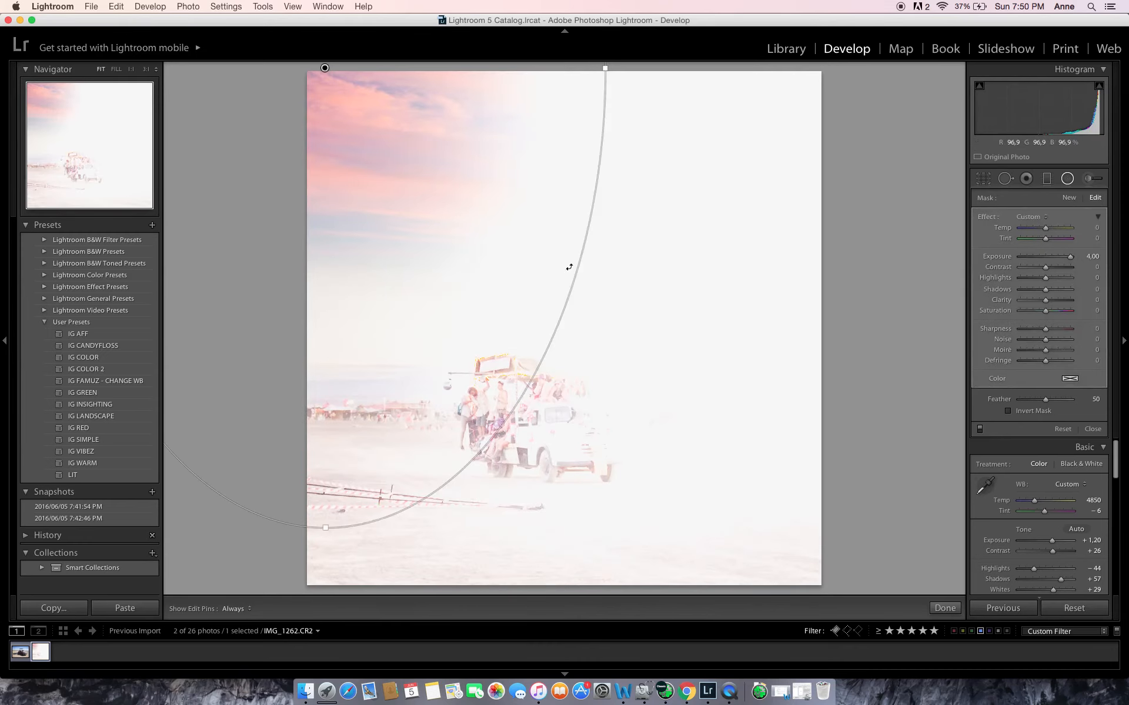
# Enlarge the radial filter and shift it down to surround the truck, and set its exposure to -0.74
pyautogui.moveTo(606, 68); pyautogui.dragTo(862, 106)
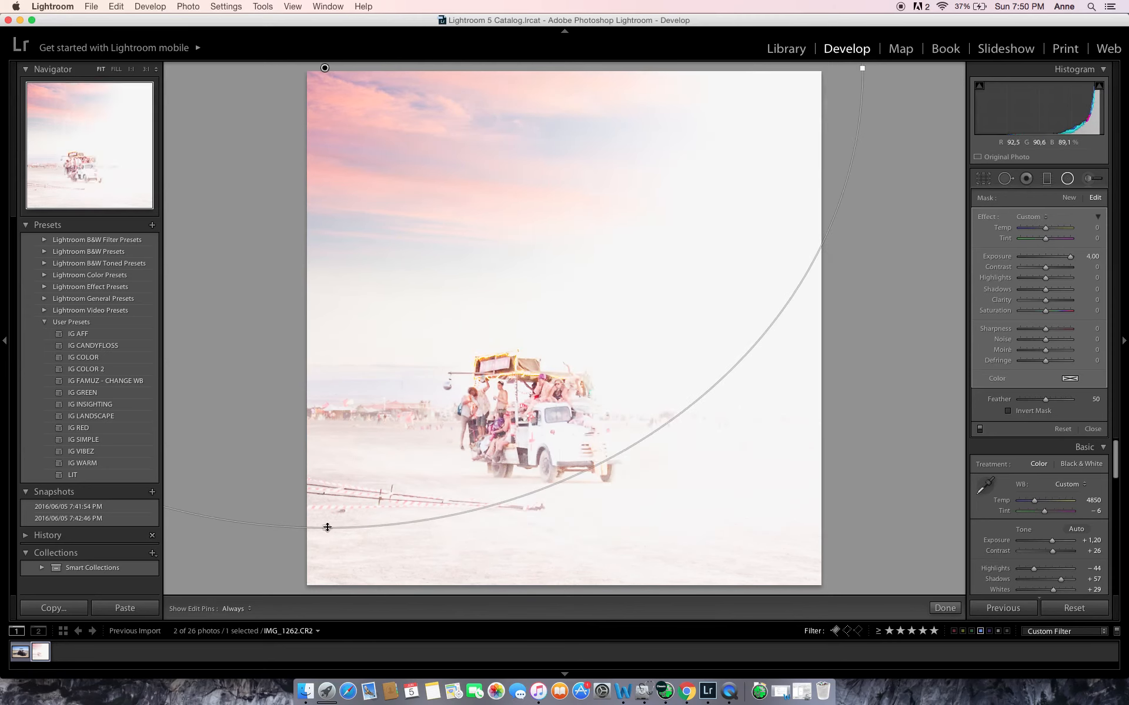
pyautogui.moveTo(327, 527); pyautogui.dragTo(323, 566)
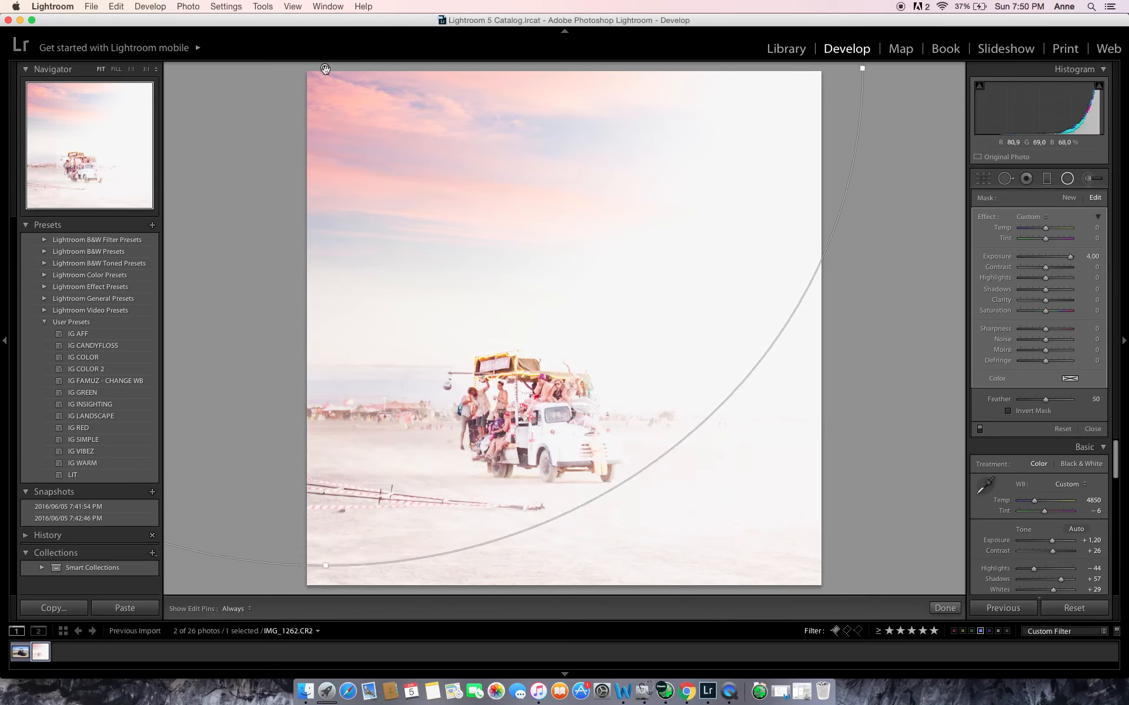
pyautogui.moveTo(324, 69); pyautogui.dragTo(328, 110)
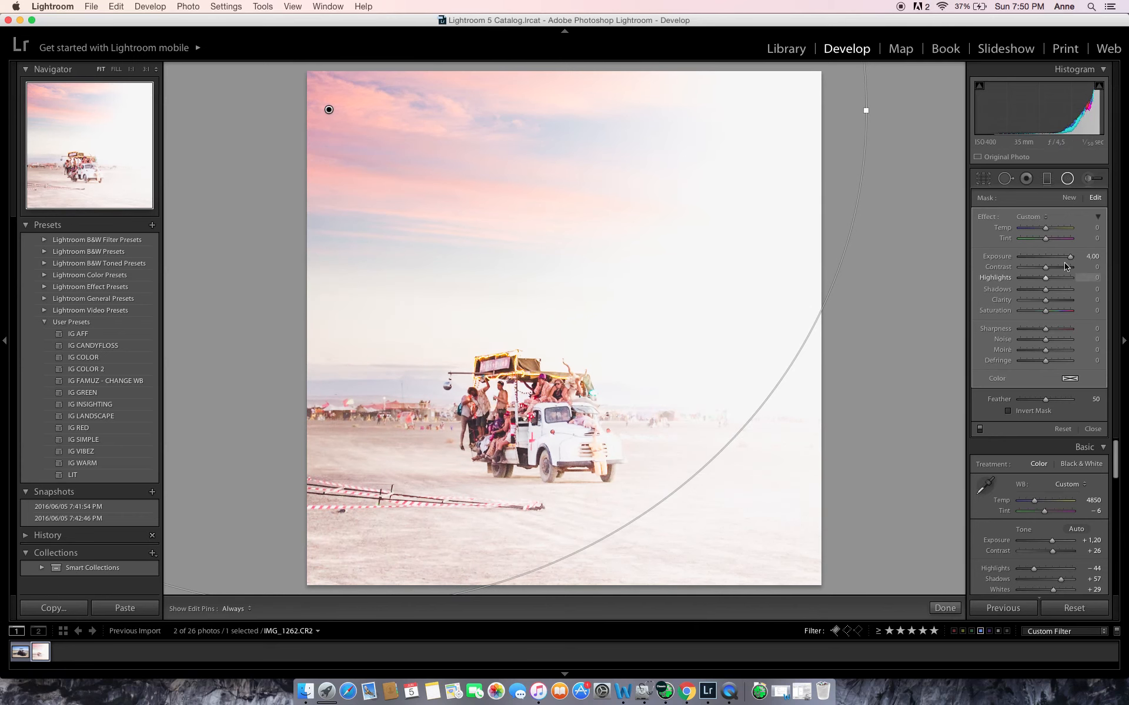
pyautogui.moveTo(1056, 263); pyautogui.dragTo(1040, 260)
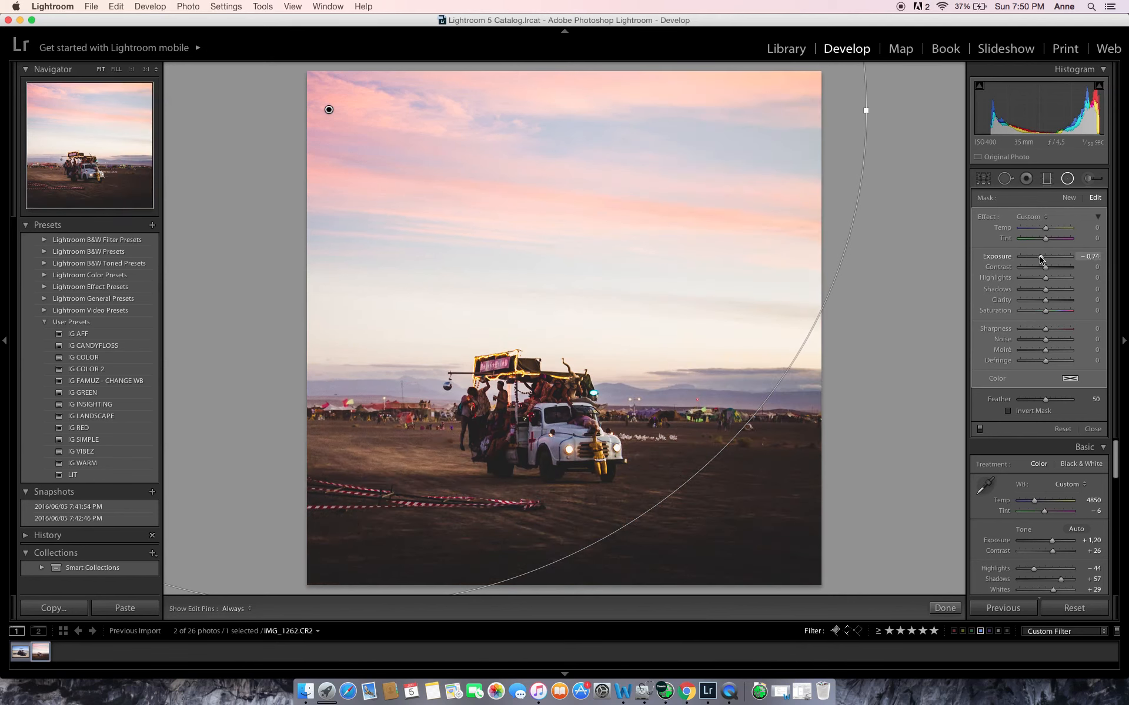